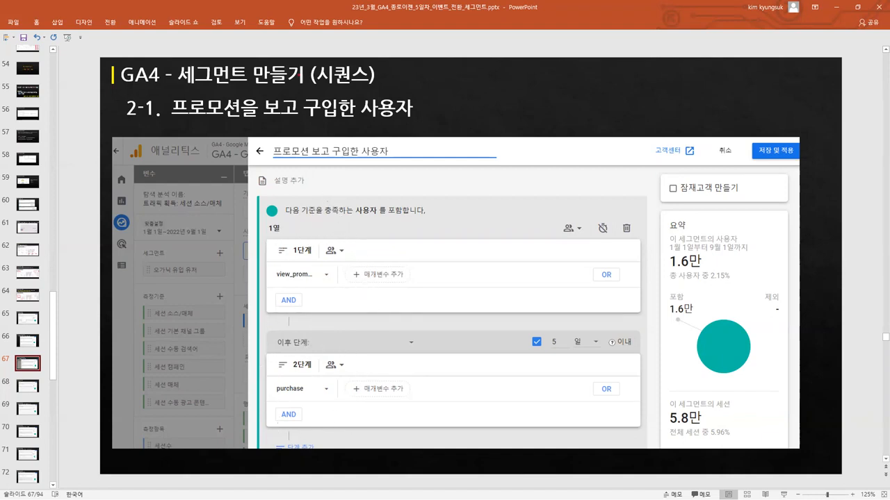
pyautogui.moveTo(308, 52); pyautogui.dragTo(403, 90)
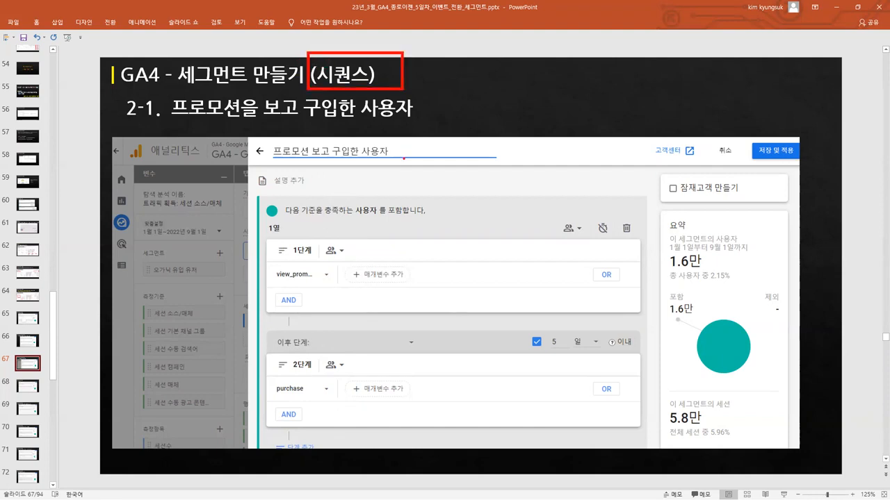
pyautogui.moveTo(387, 43); pyautogui.dragTo(417, 45)
pyautogui.moveTo(262, 268); pyautogui.dragTo(289, 256)
pyautogui.moveTo(255, 379)
pyautogui.mouseDown()
pyautogui.moveTo(268, 409)
pyautogui.moveTo(295, 371)
pyautogui.mouseUp()
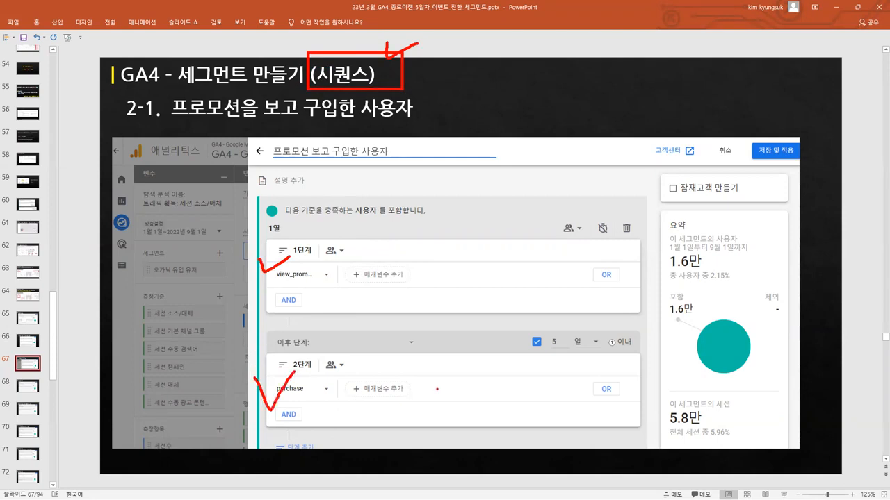
pyautogui.press('e')
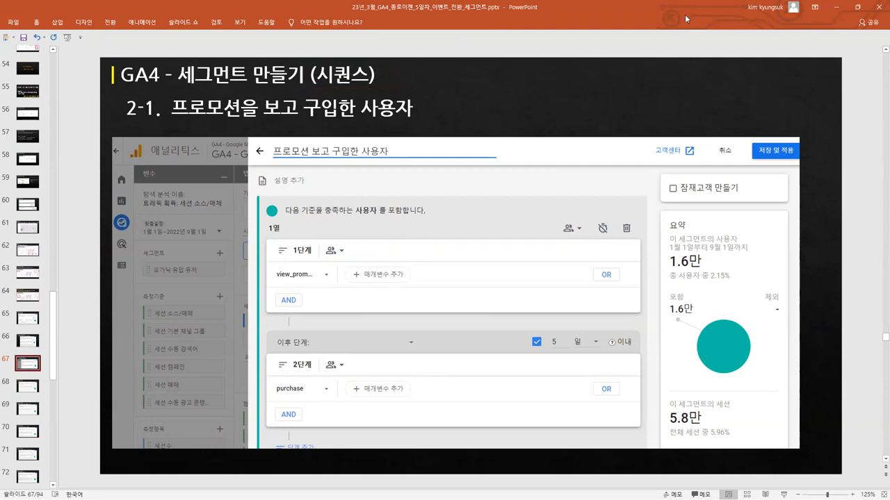
# - Switch to the Google Analytics exploration and start a new custom user segment (사용자 세그먼트)
pyautogui.hotkey('alt', 'Tab')
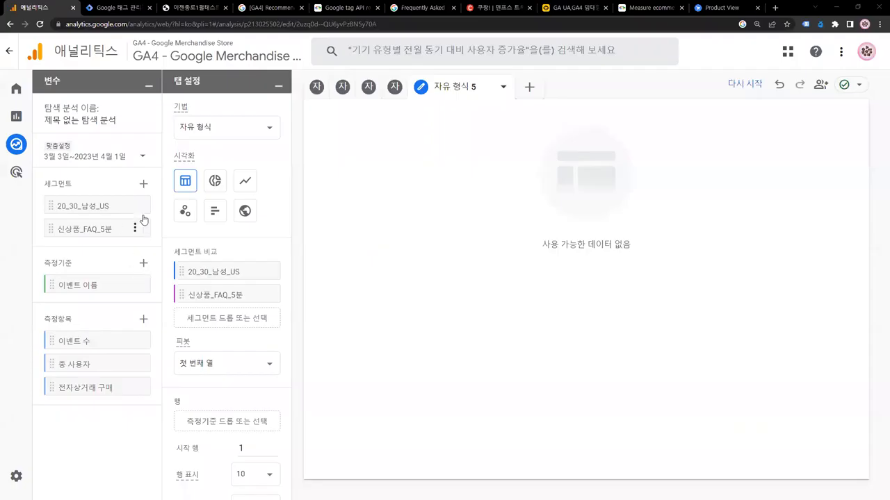
pyautogui.click(143, 184)
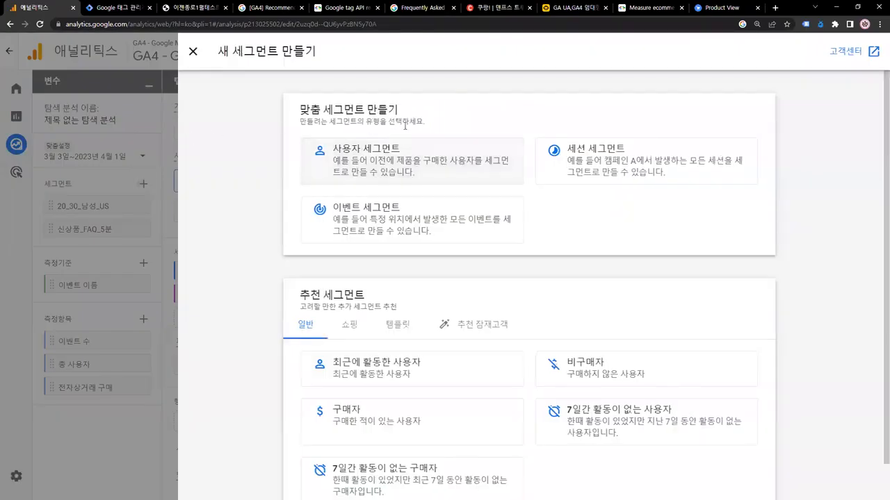
pyautogui.click(413, 159)
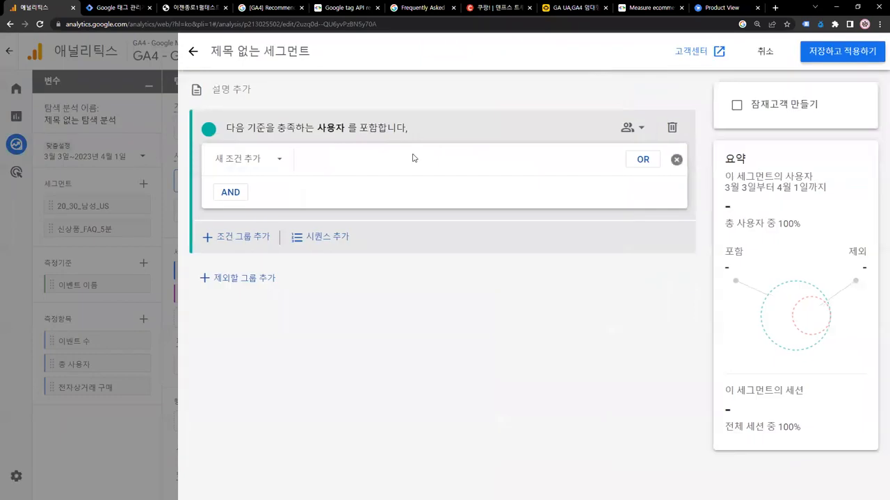
# - Set the ordinary condition group's condition to the view_promotion event
pyautogui.click(279, 165)
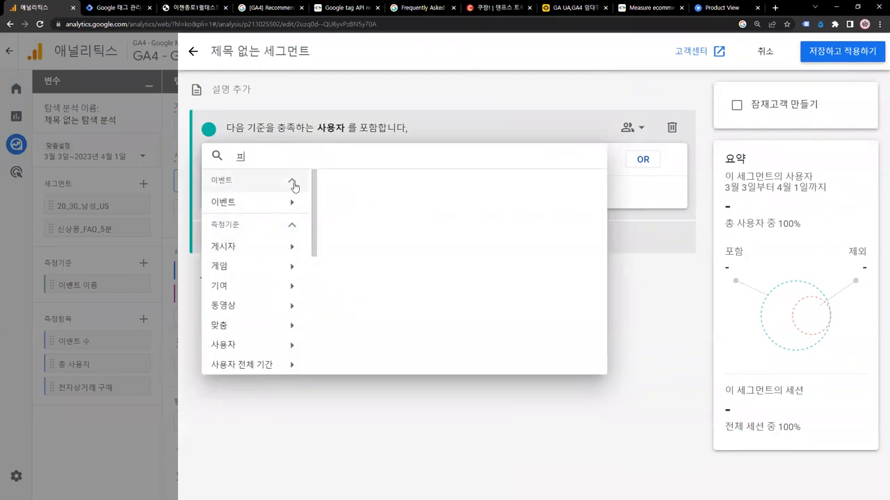
pyautogui.write('view_')
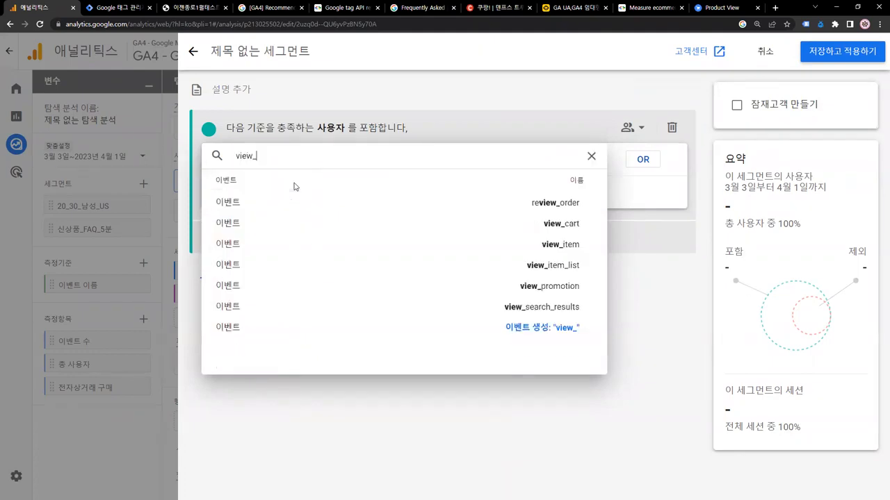
pyautogui.click(535, 287)
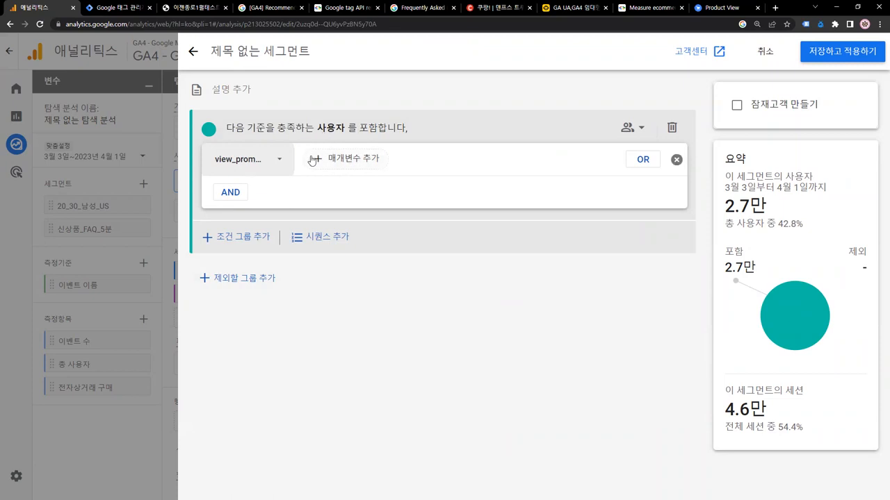
# - Replace the ordinary condition group with a sequence (시퀀스) whose first step is the view_promotion event
pyautogui.click(335, 243)
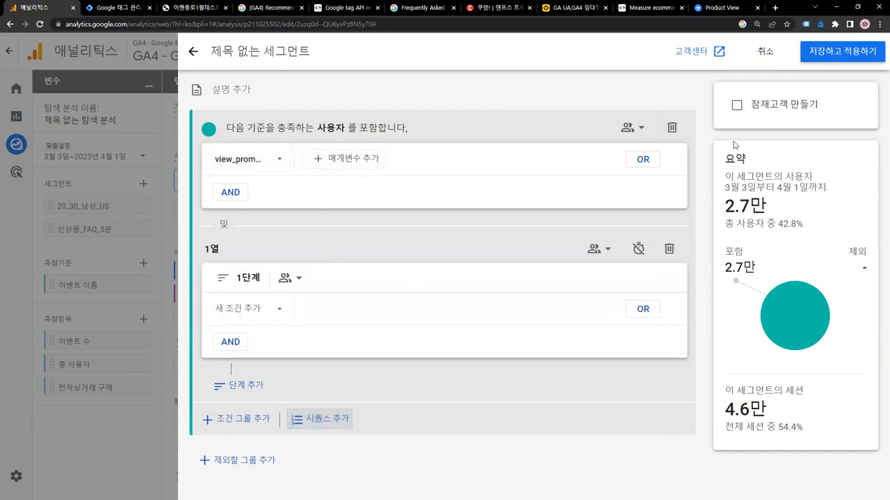
pyautogui.click(671, 127)
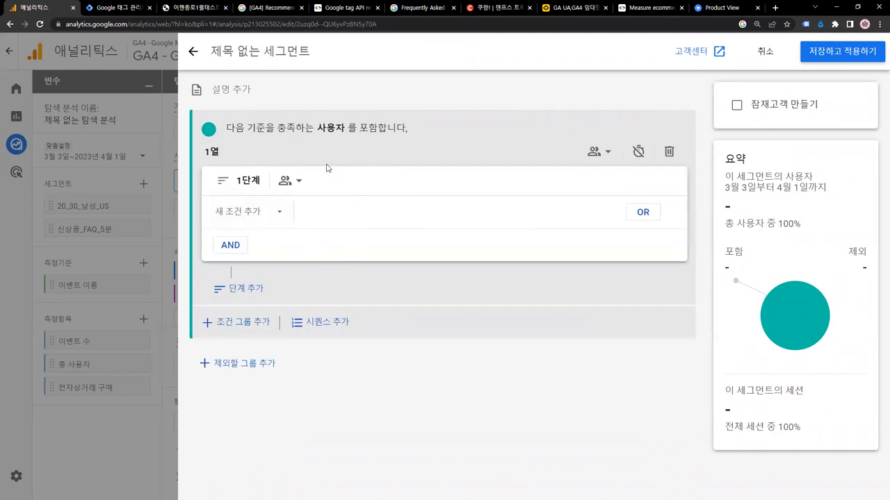
pyautogui.click(280, 211)
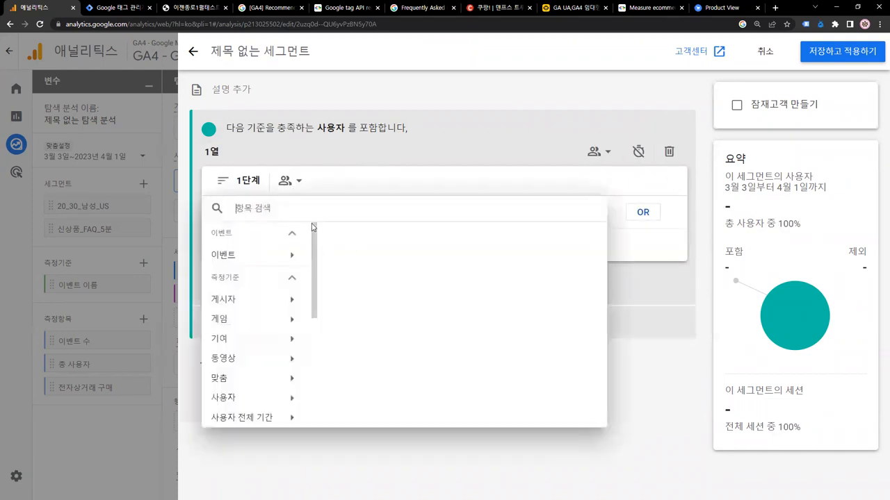
pyautogui.write('view')
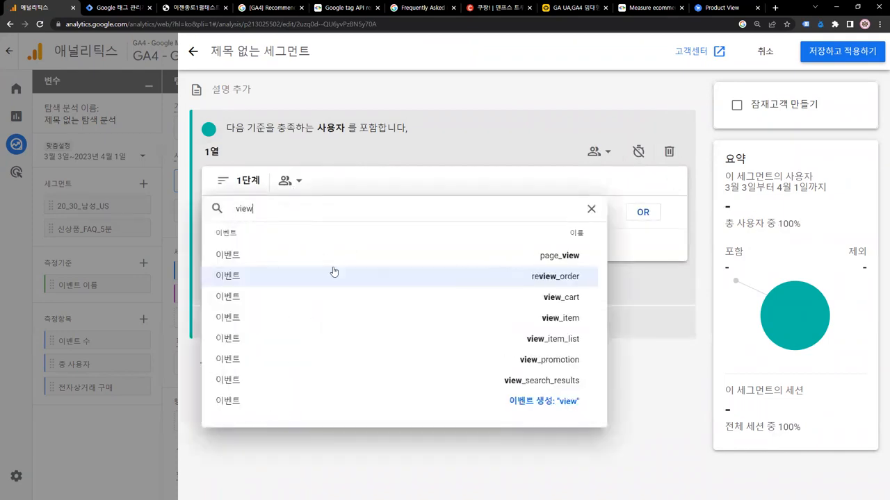
pyautogui.click(403, 360)
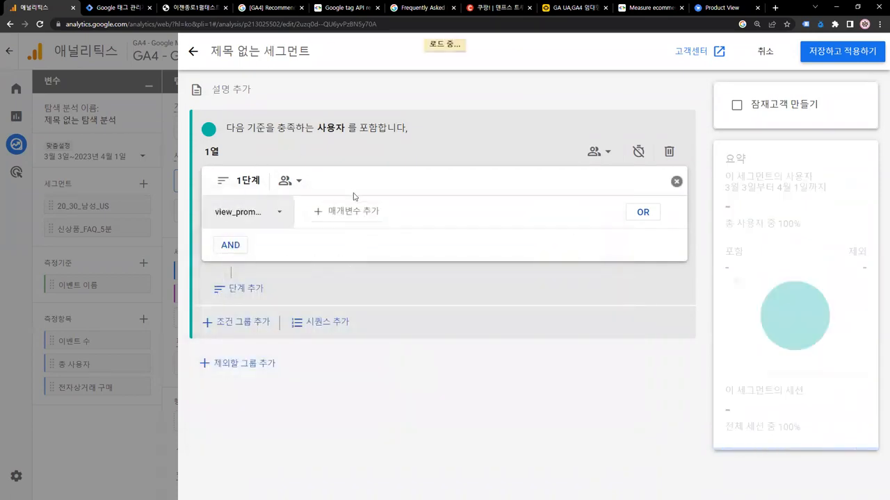
# - Add a second step to the sequence with the purchase event as its condition
pyautogui.click(262, 293)
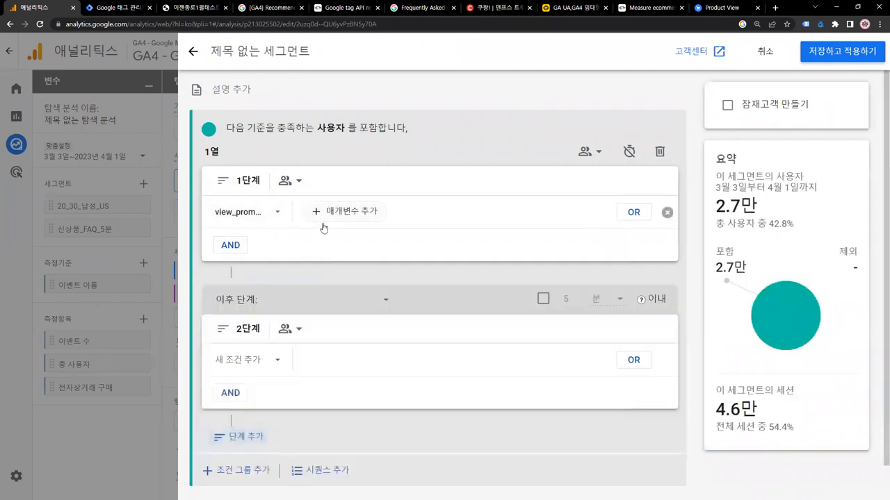
pyautogui.scroll(-1, 300, 291)
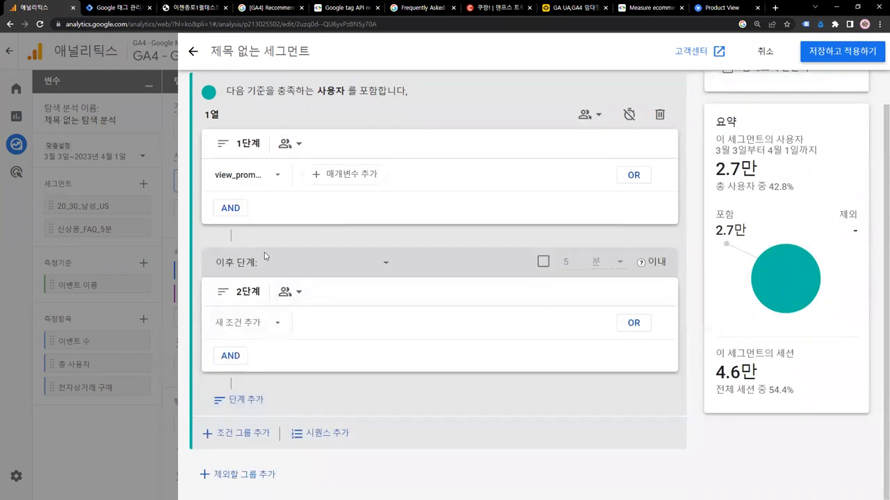
pyautogui.click(275, 322)
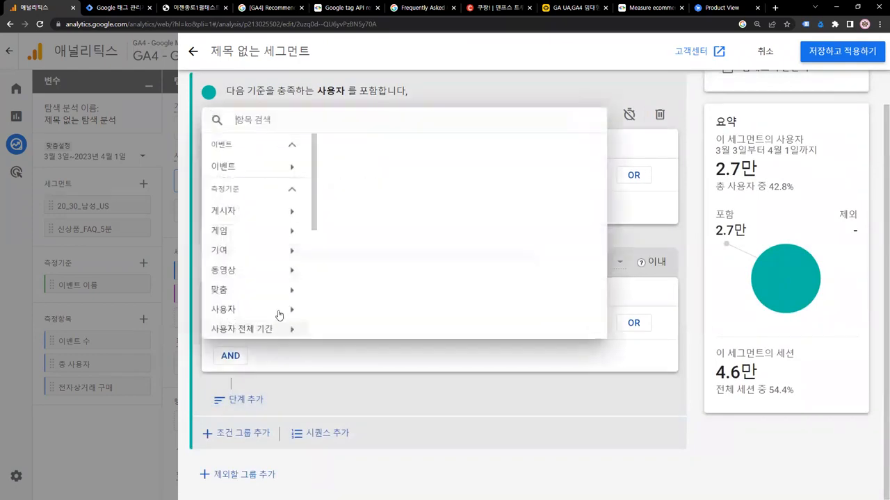
pyautogui.write('purchase')
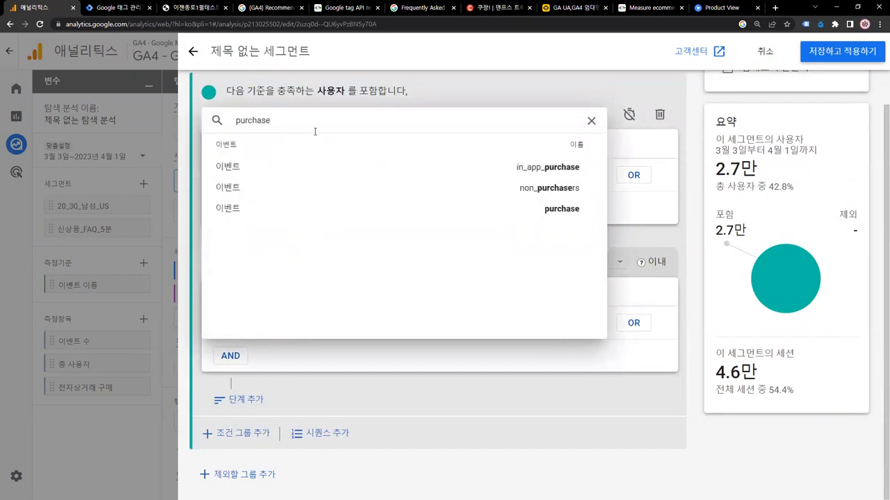
pyautogui.click(310, 208)
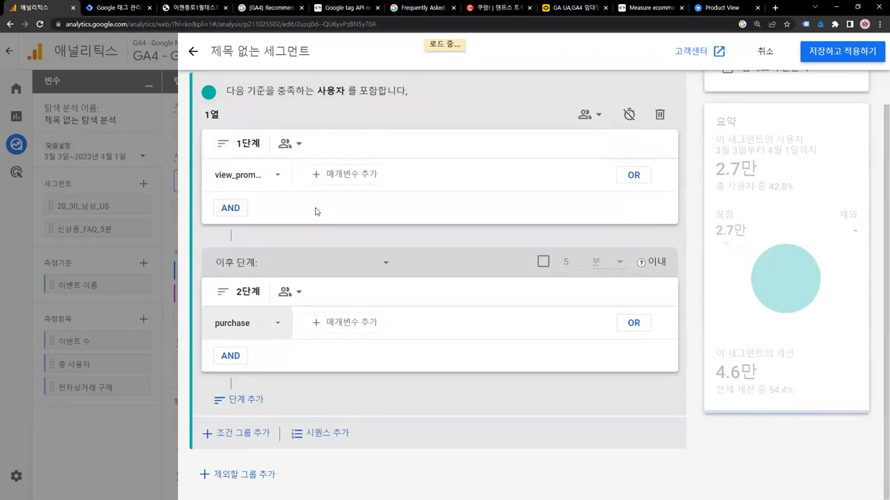
# - Look through the custom (맞춤) event parameters offered for the purchase condition without adding one
pyautogui.click(347, 322)
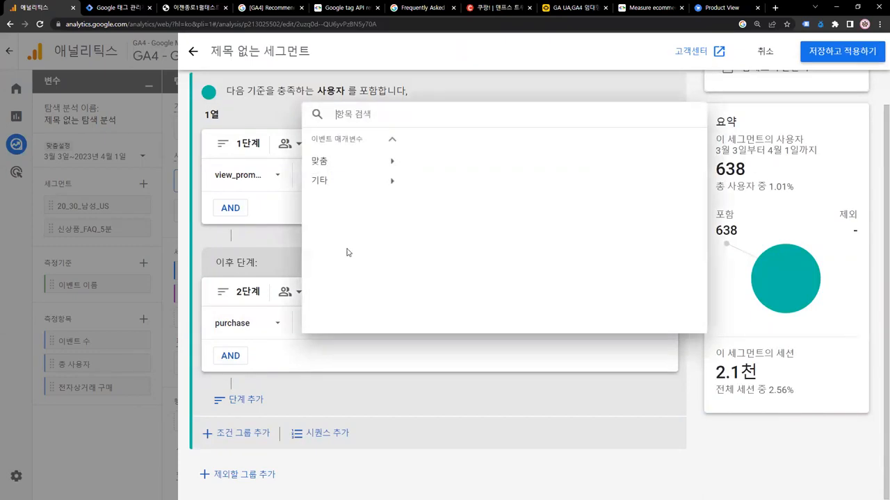
pyautogui.click(361, 172)
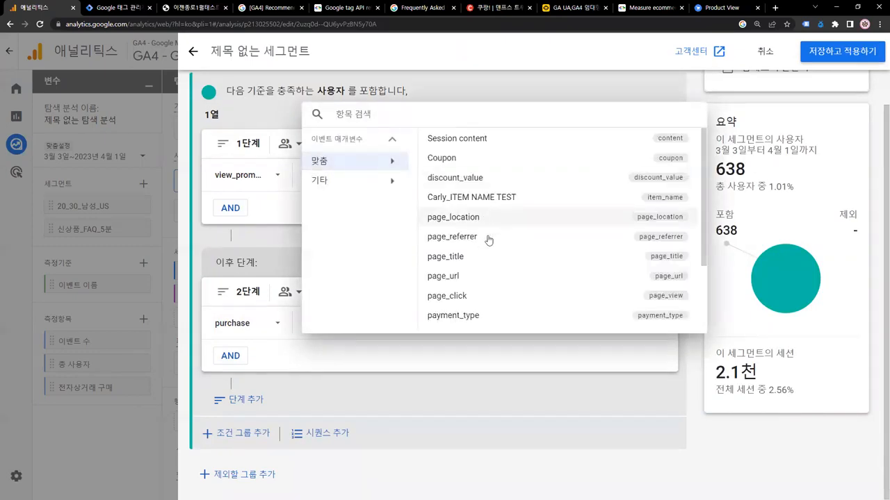
pyautogui.scroll(-1, 489, 241)
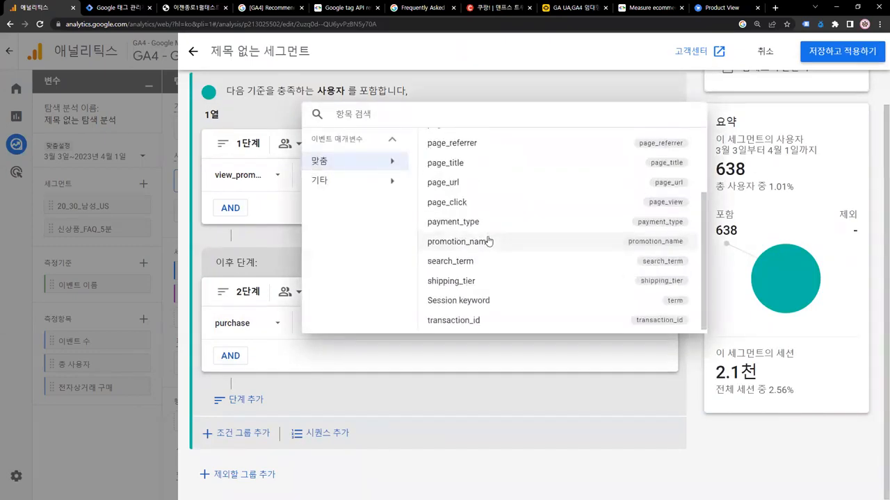
pyautogui.scroll(2, 489, 241)
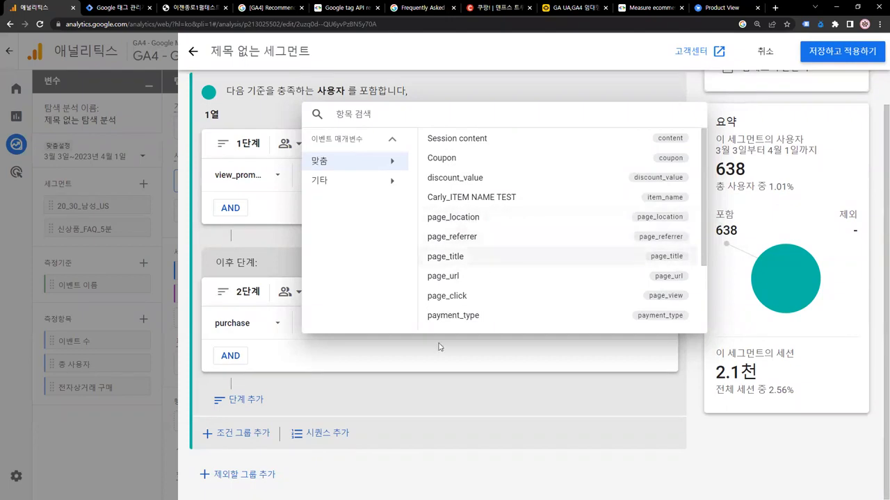
pyautogui.click(414, 397)
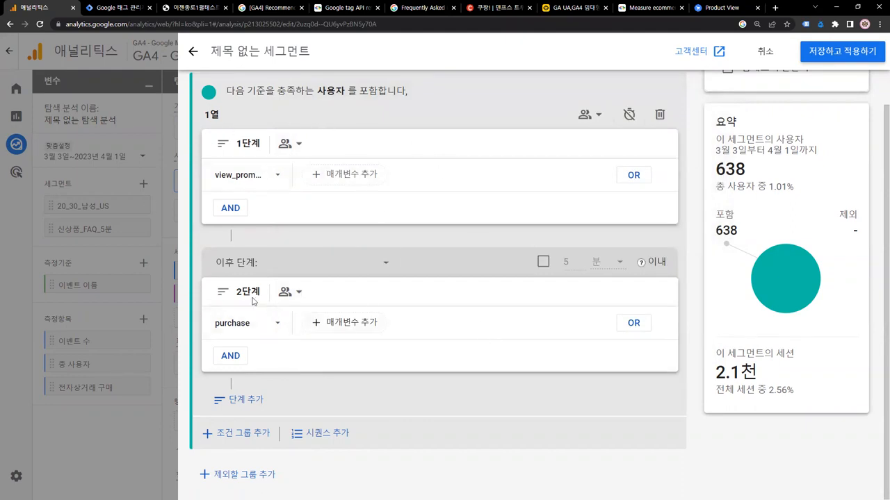
# - Name the segment 프로모션노출_구매
pyautogui.click(211, 51)
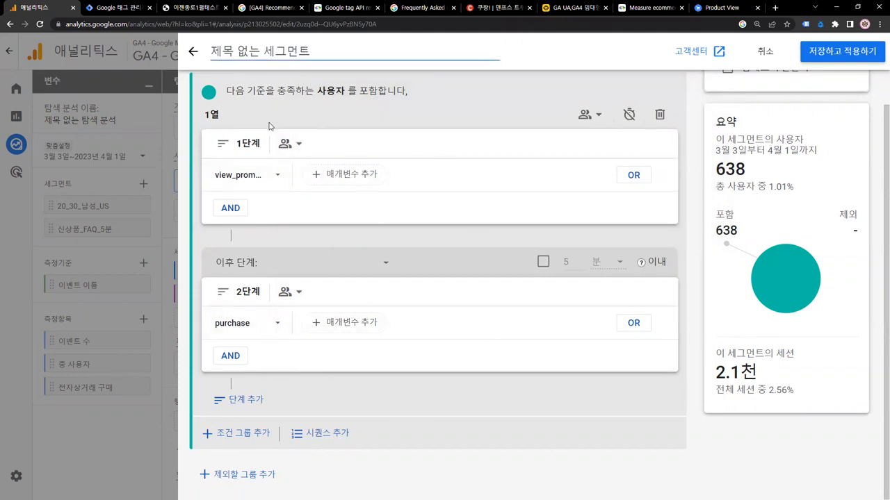
pyautogui.write('프ㅁ')
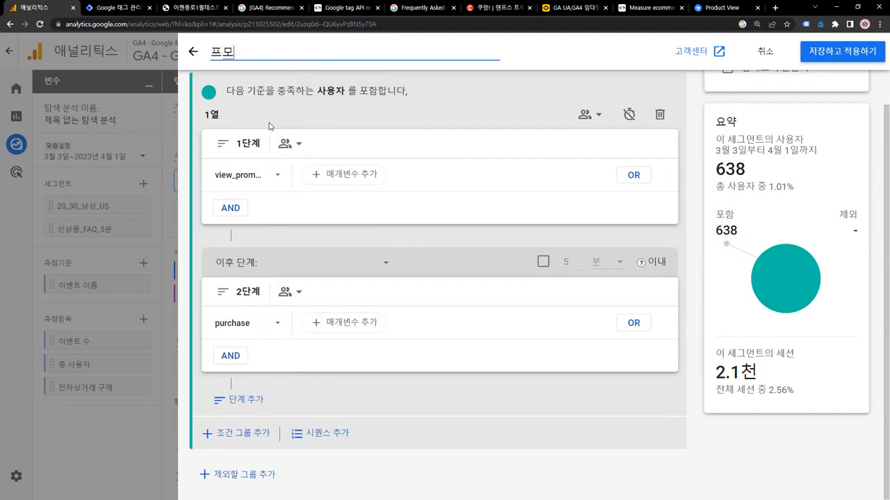
pyautogui.press('BackSpace')
pyautogui.write('로모션노추')
pyautogui.write('ㄹ_구매')
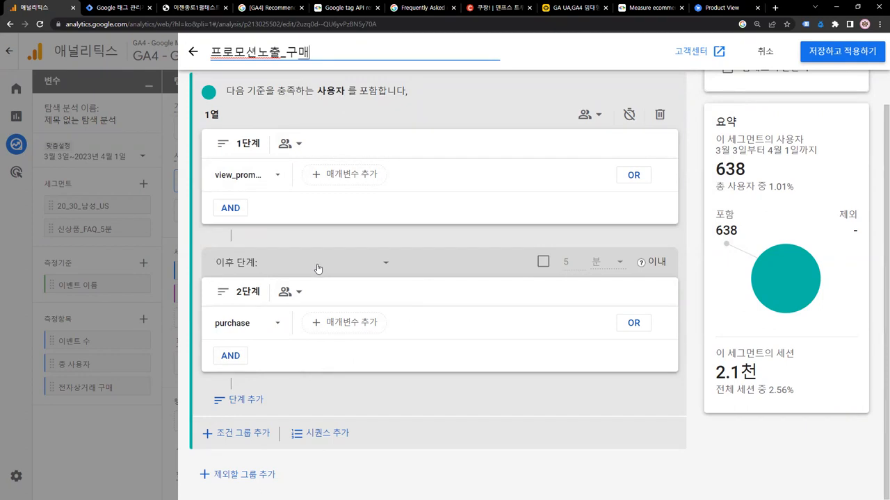
# - Enable the time limit between the two sequence steps and set it to within 3 days (3일 이내)
pyautogui.click(543, 262)
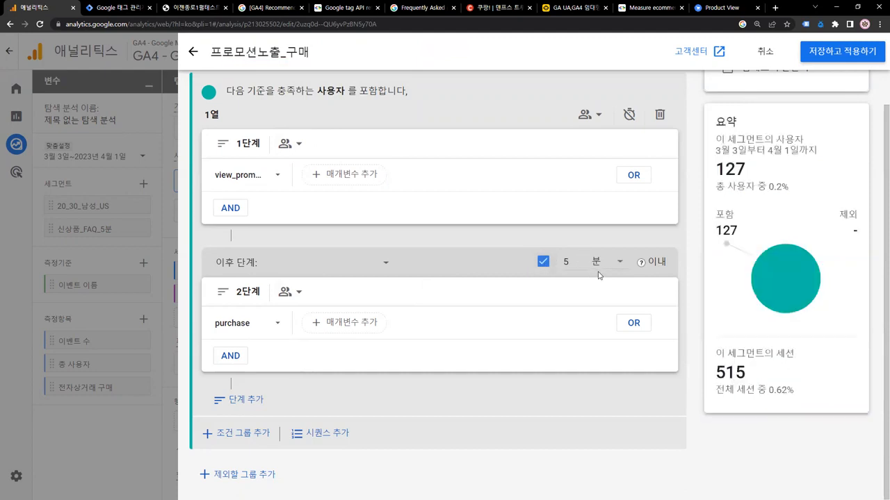
pyautogui.doubleClick(336, 89)
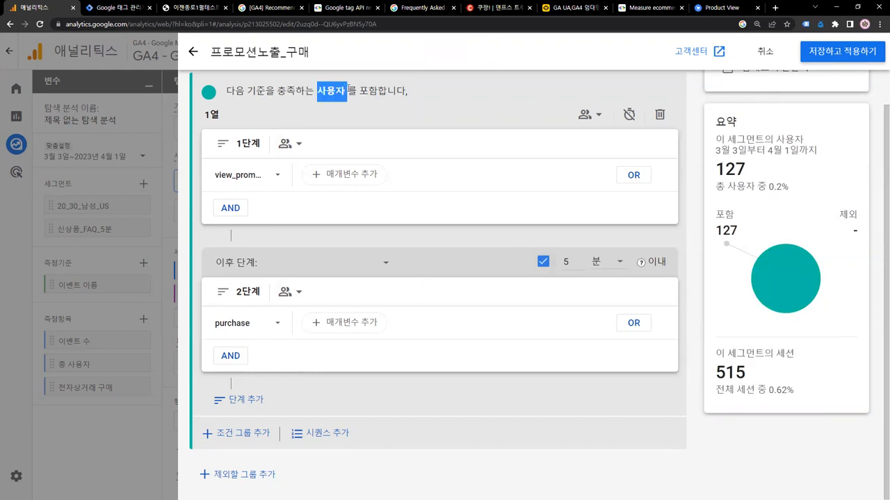
pyautogui.click(599, 262)
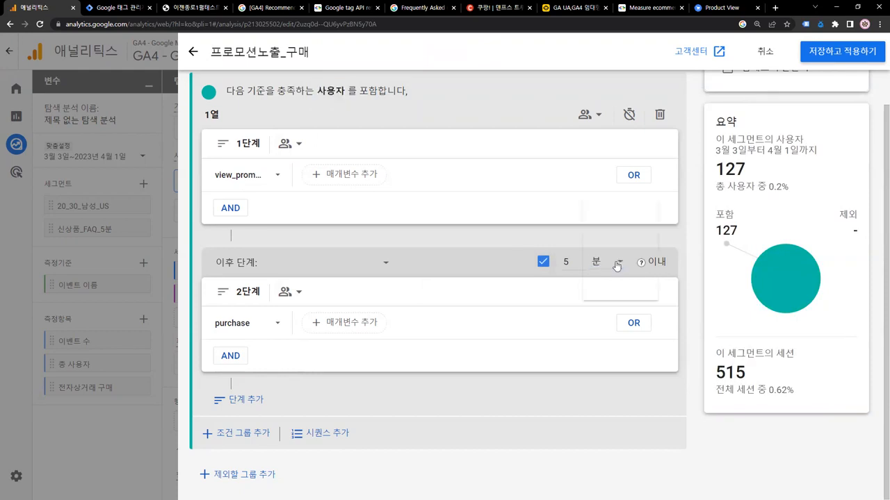
pyautogui.click(595, 206)
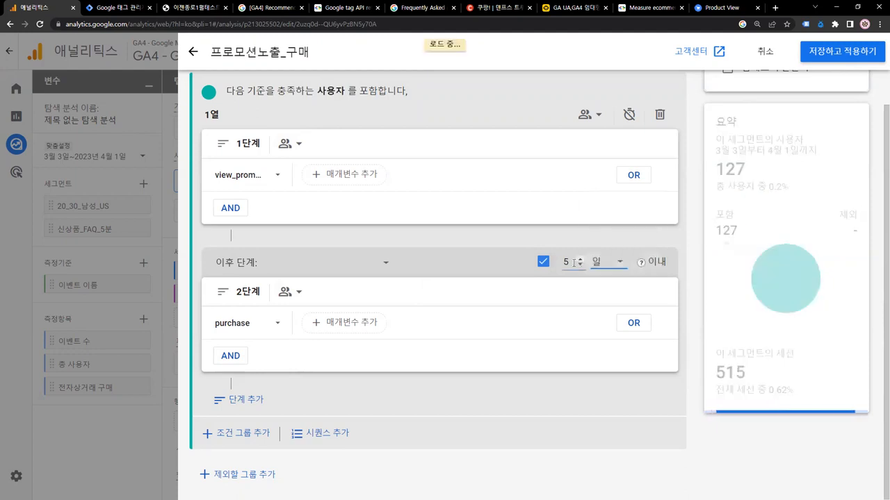
pyautogui.doubleClick(574, 262)
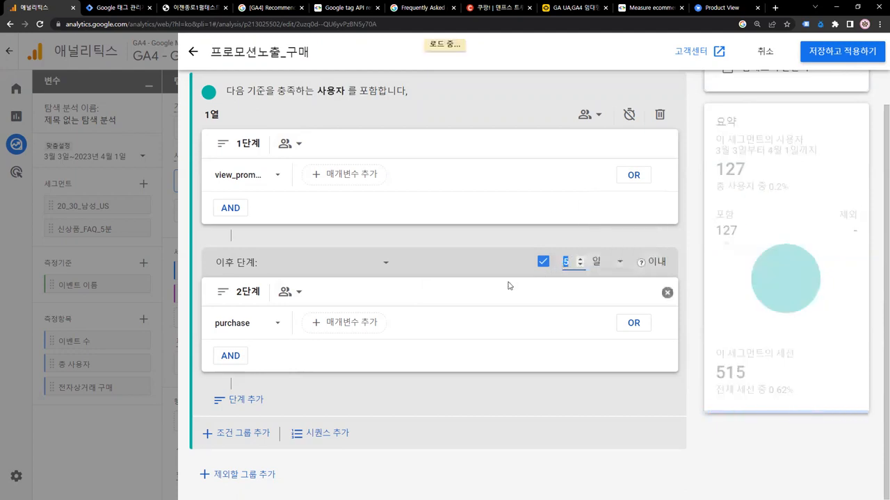
pyautogui.click(344, 239)
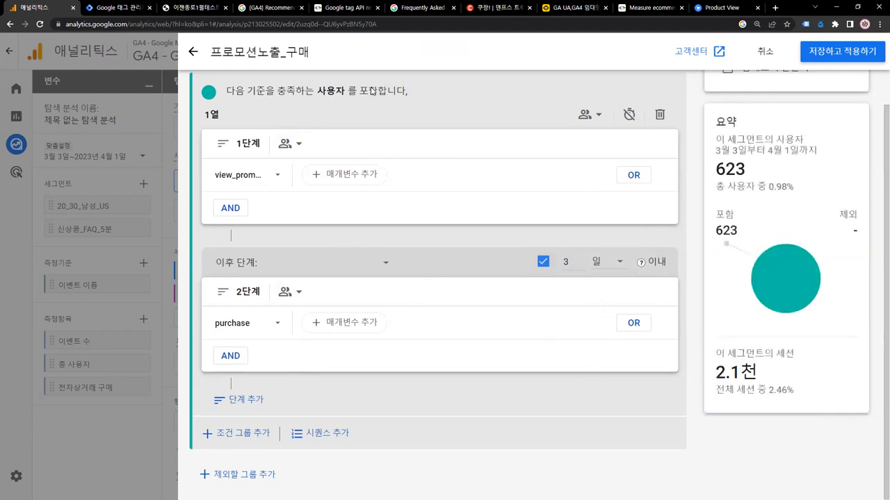
# - Extend the segment name to 프로모션노출_구매_3일, then save and apply the segment
pyautogui.click(329, 54)
pyautogui.write('3월')
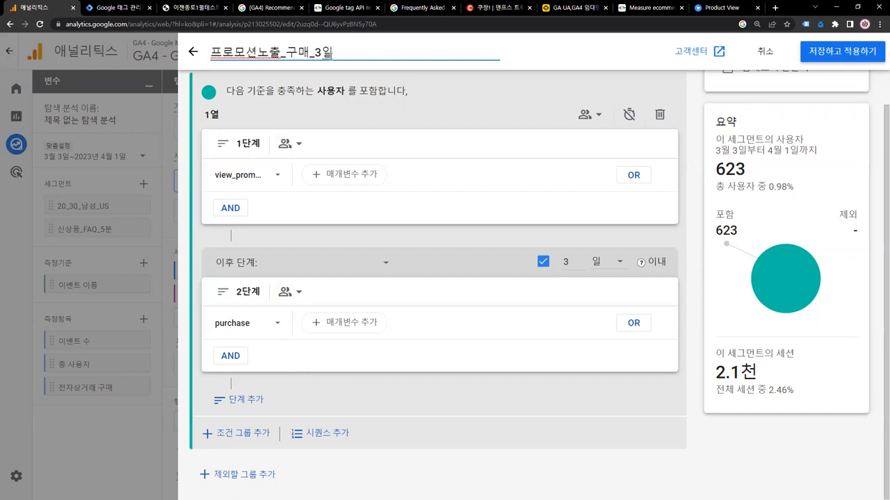
pyautogui.click(837, 51)
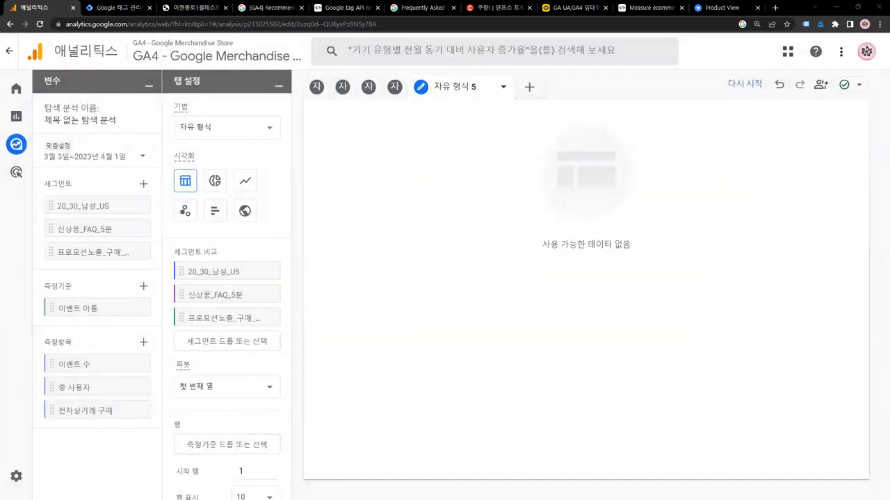
# - Switch to the PowerPoint deck and bring up slide 68 on the 구매고객 segment
pyautogui.hotkey('alt', 'Tab')
pyautogui.scroll(-6, 35, 274)
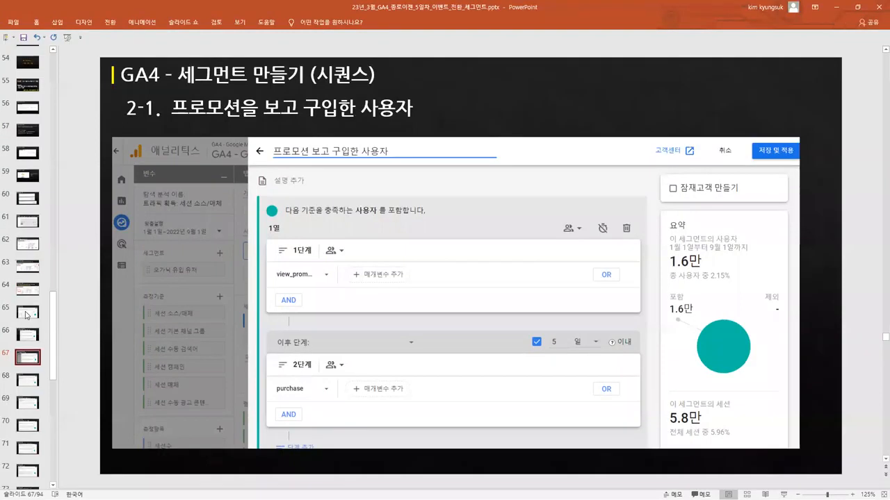
pyautogui.scroll(-3, 35, 275)
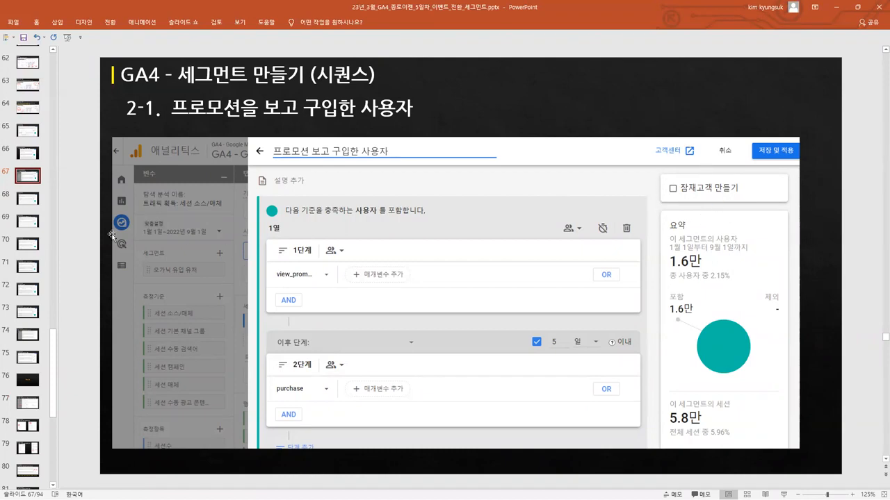
pyautogui.click(29, 203)
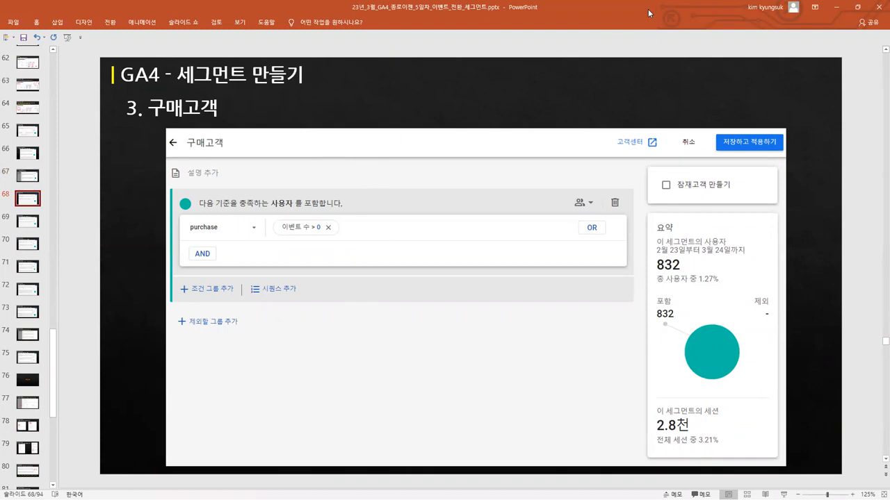
# - Switch back to Google Analytics and create a new user segment (사용자 세그먼트) named 구매자
pyautogui.hotkey('alt', 'Tab')
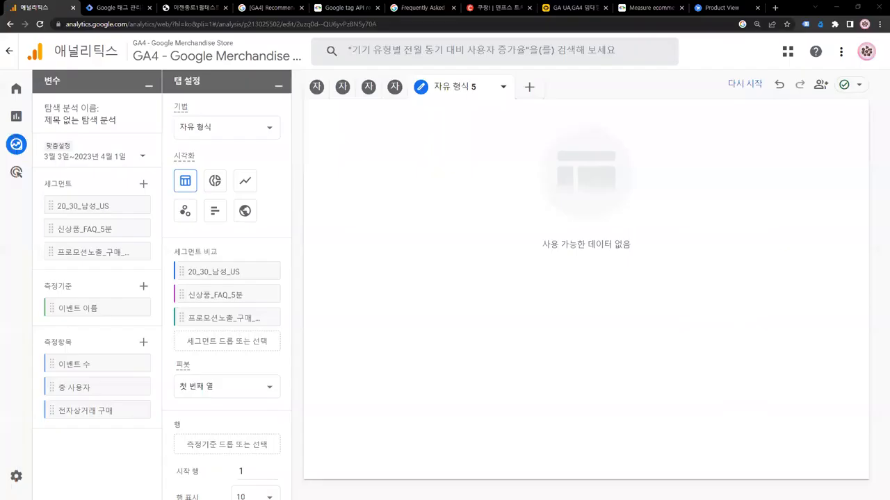
pyautogui.click(143, 186)
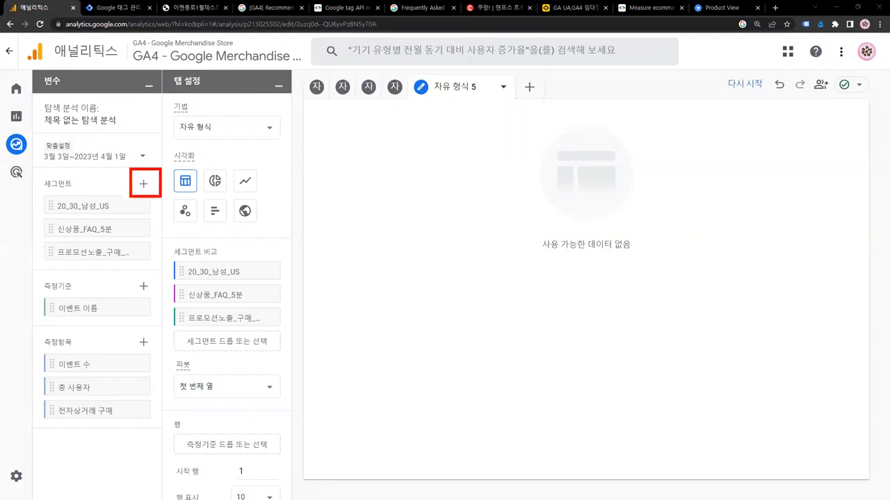
pyautogui.click(142, 186)
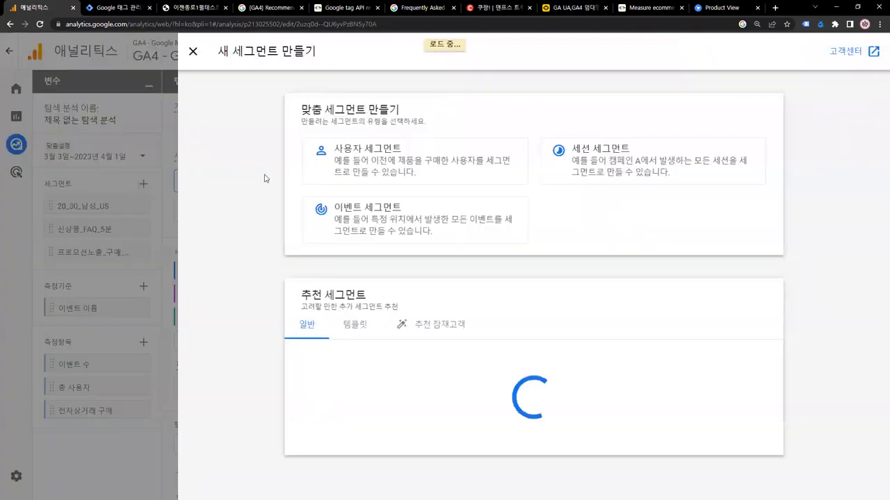
pyautogui.click(351, 164)
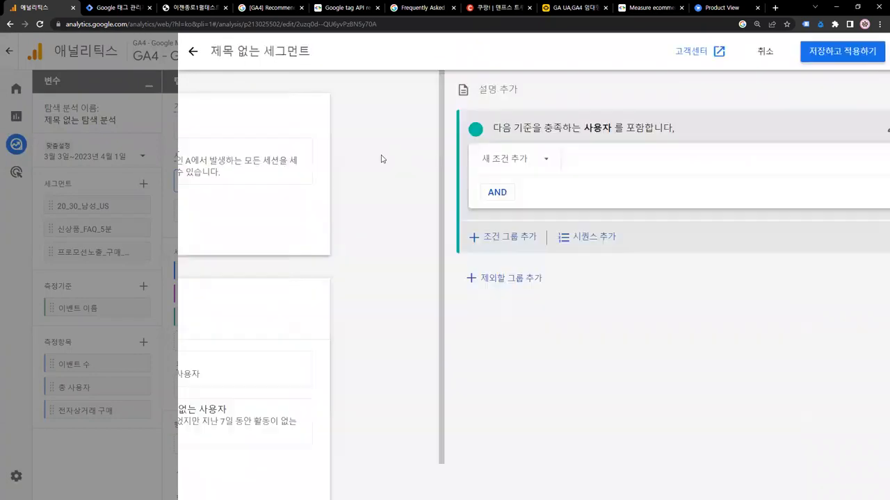
pyautogui.click(210, 51)
pyautogui.write('구매자')
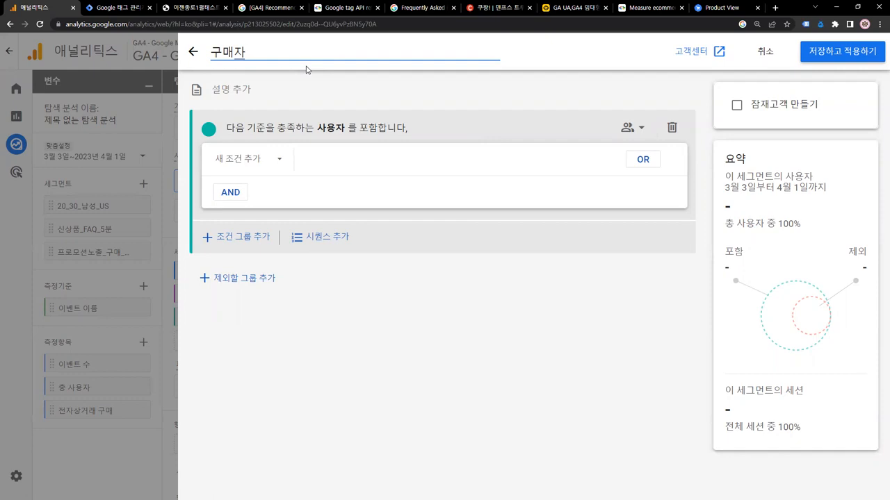
# - Find the purchase event and set it as the segment's condition
pyautogui.click(275, 166)
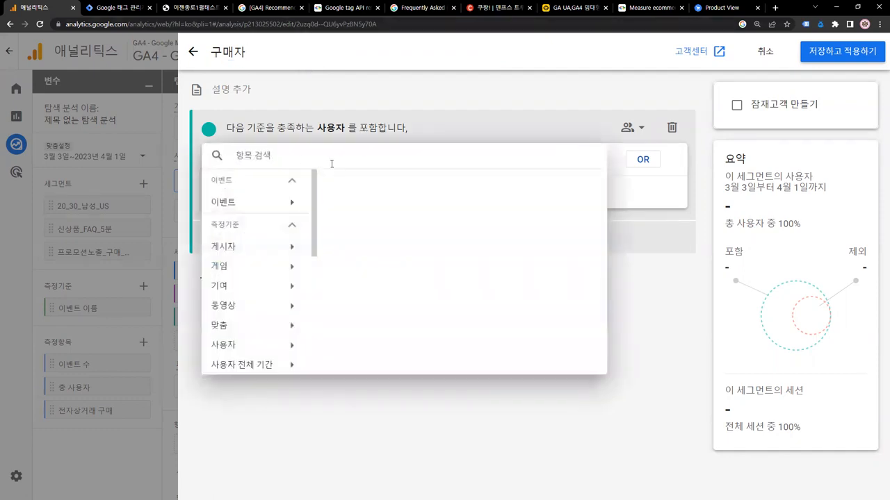
pyautogui.write('ㅌ')
pyautogui.press('BackSpace')
pyautogui.write('purchase')
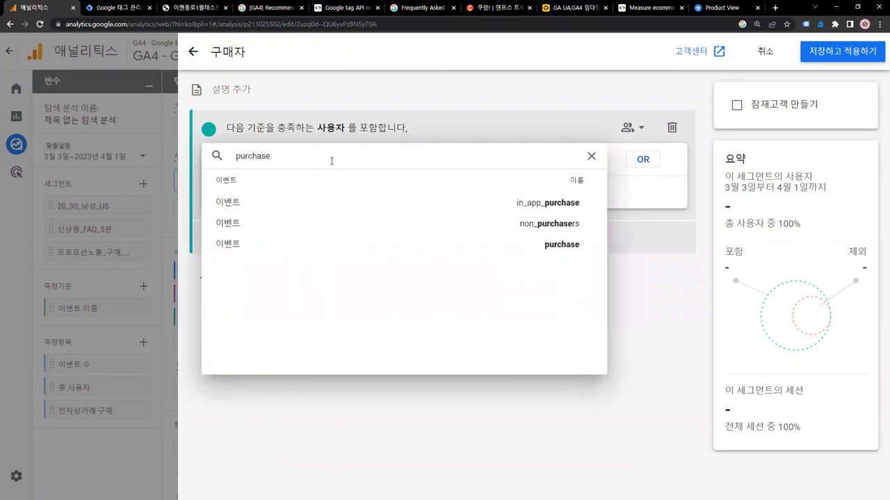
pyautogui.click(368, 238)
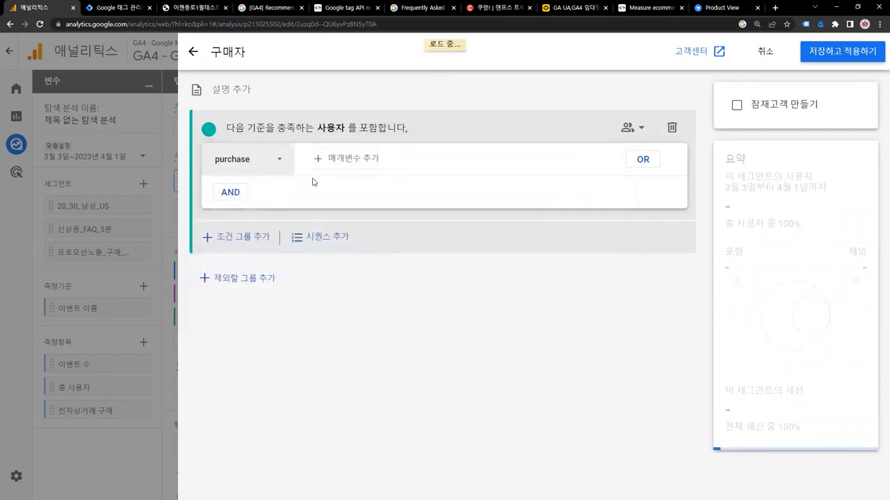
# - Add the event count parameter (이벤트 수) to the purchase condition with the > operator
pyautogui.click(346, 159)
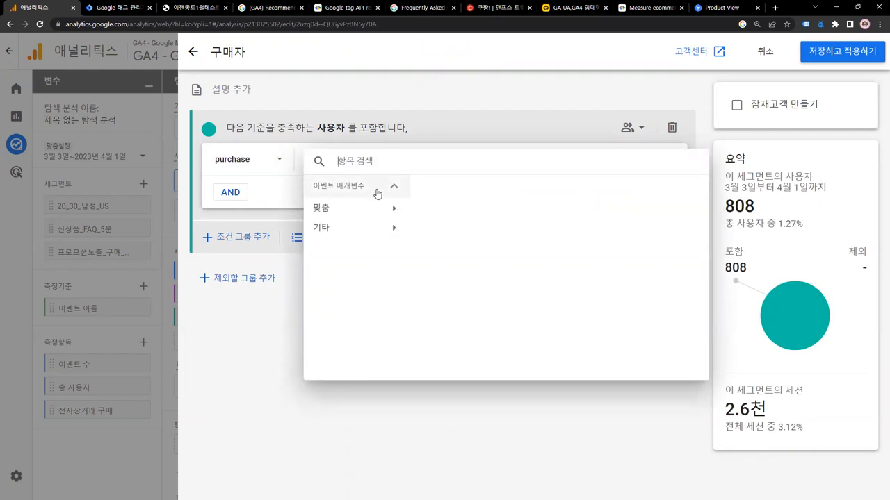
pyautogui.write('이벤트 쉬')
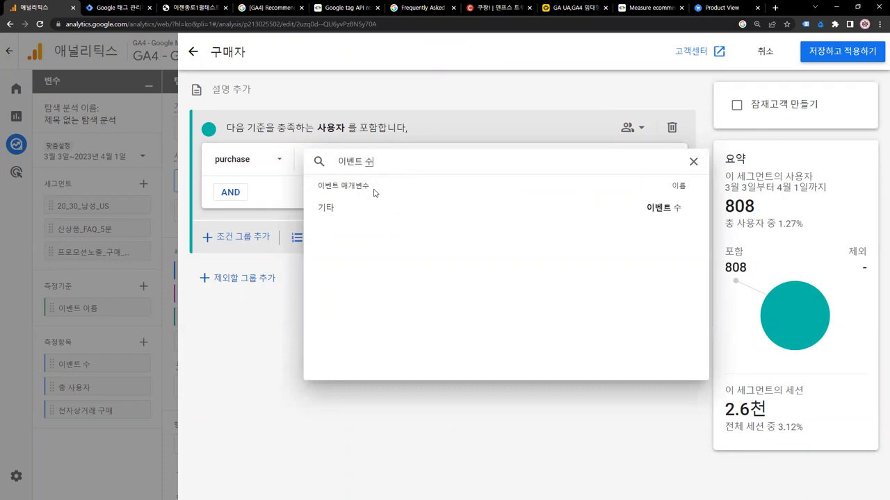
pyautogui.click(543, 209)
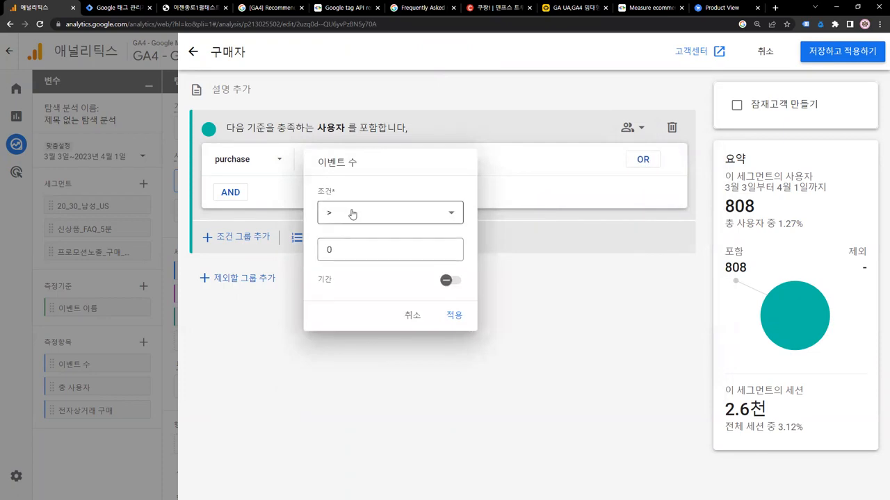
pyautogui.click(361, 215)
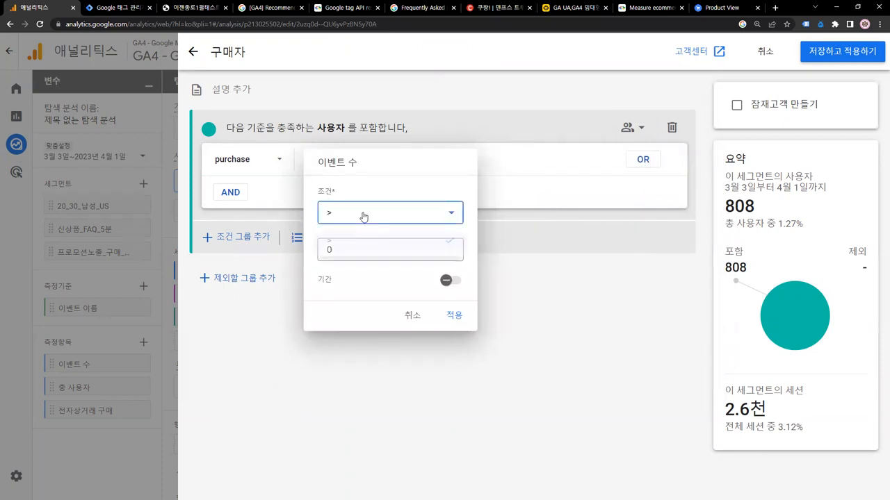
pyautogui.click(364, 217)
pyautogui.click(364, 216)
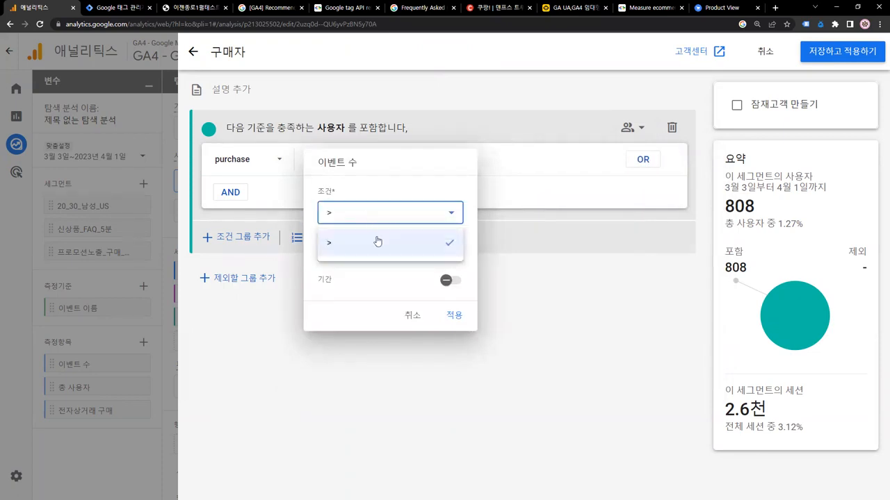
pyautogui.click(381, 209)
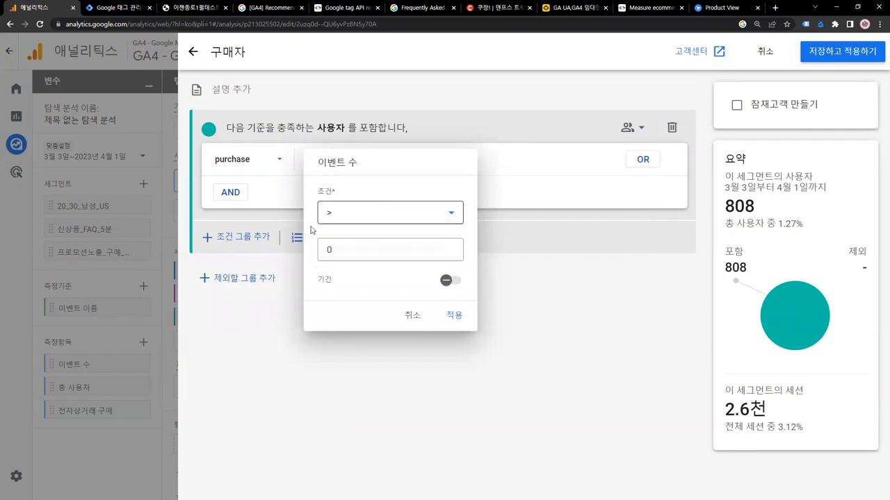
# - Apply the event count filter with a threshold of 0, then save and apply the segment
pyautogui.click(341, 247)
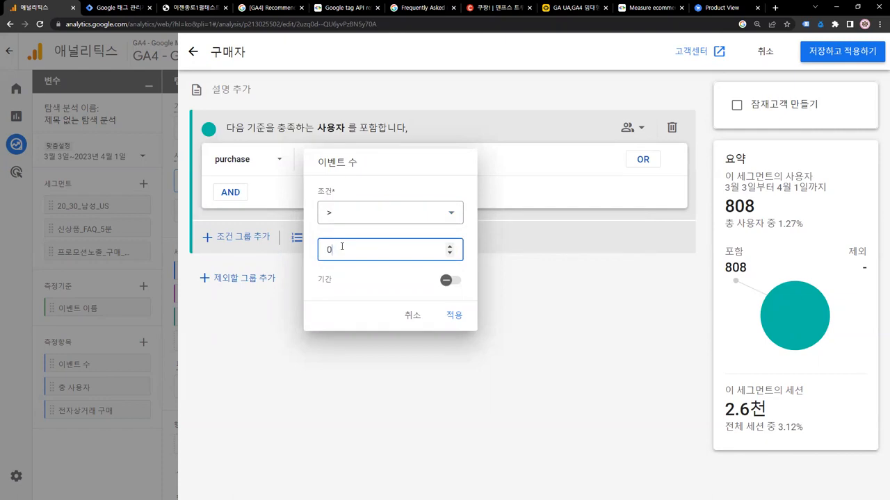
pyautogui.doubleClick(327, 250)
pyautogui.click(342, 243)
pyautogui.click(342, 245)
pyautogui.click(451, 322)
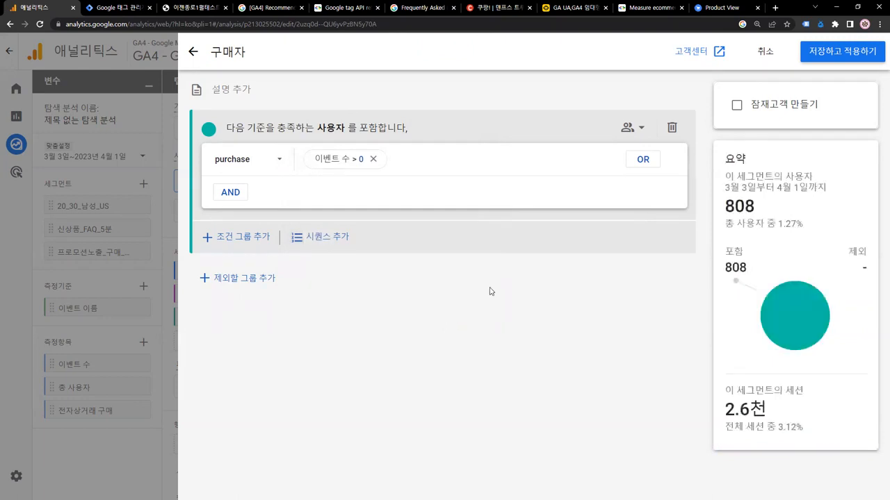
pyautogui.click(823, 54)
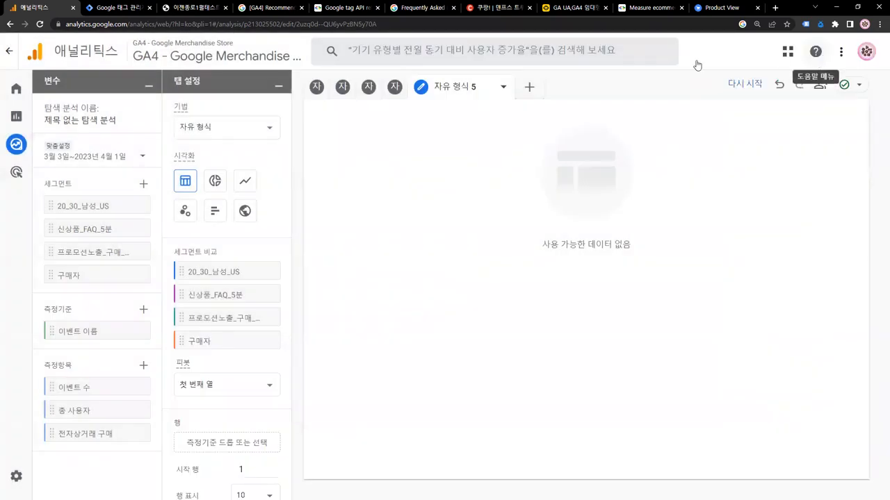
# - Open the suggested 구매자 segment in a new segment and examine its event conditions and parameter options
pyautogui.click(144, 185)
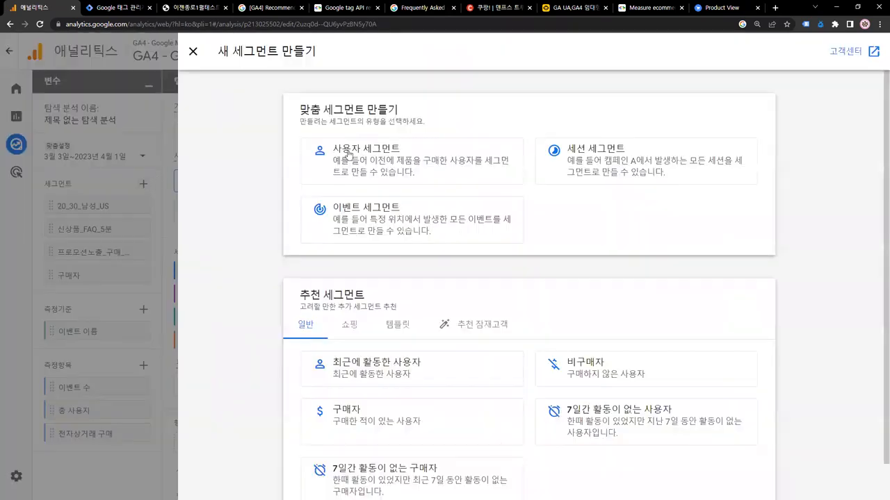
pyautogui.scroll(-1, 362, 156)
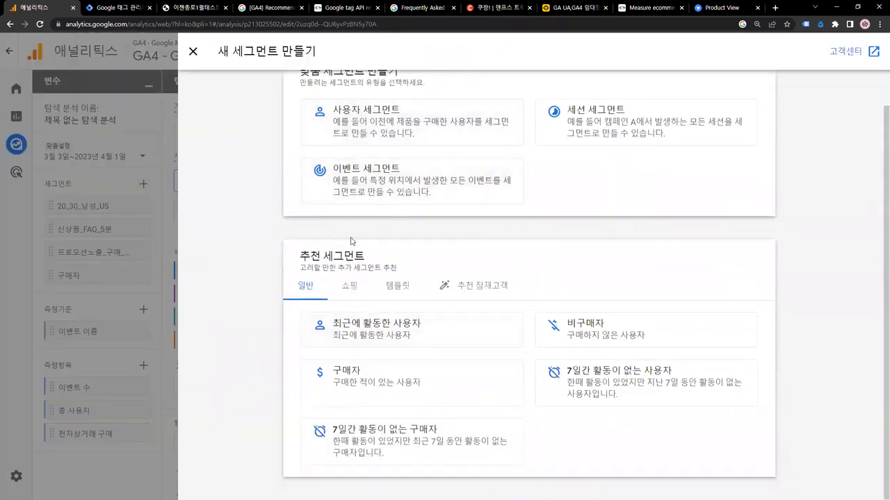
pyautogui.click(385, 382)
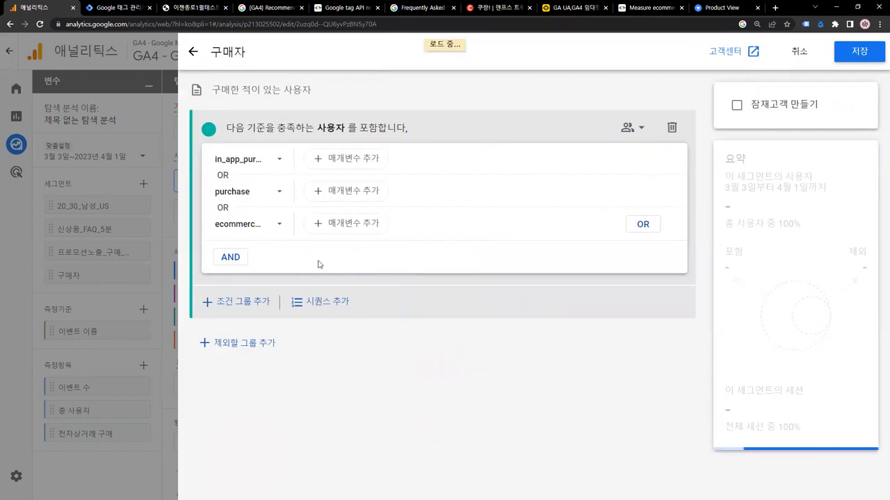
pyautogui.click(278, 191)
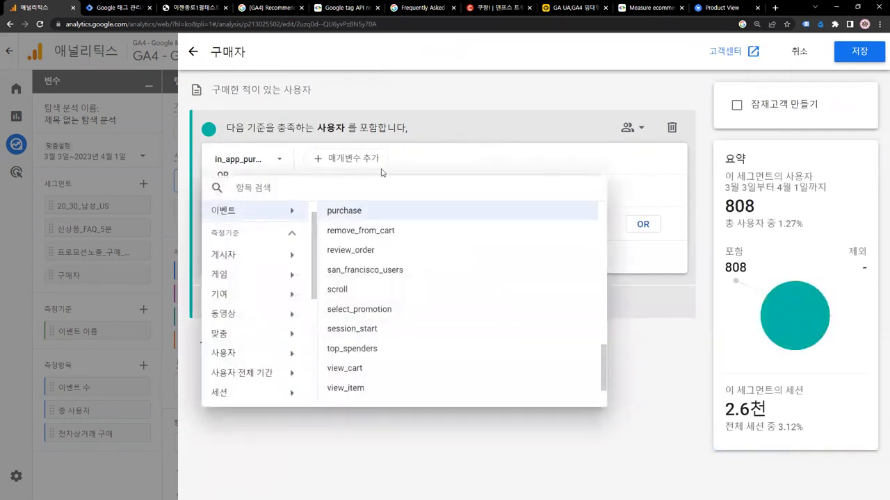
pyautogui.click(457, 122)
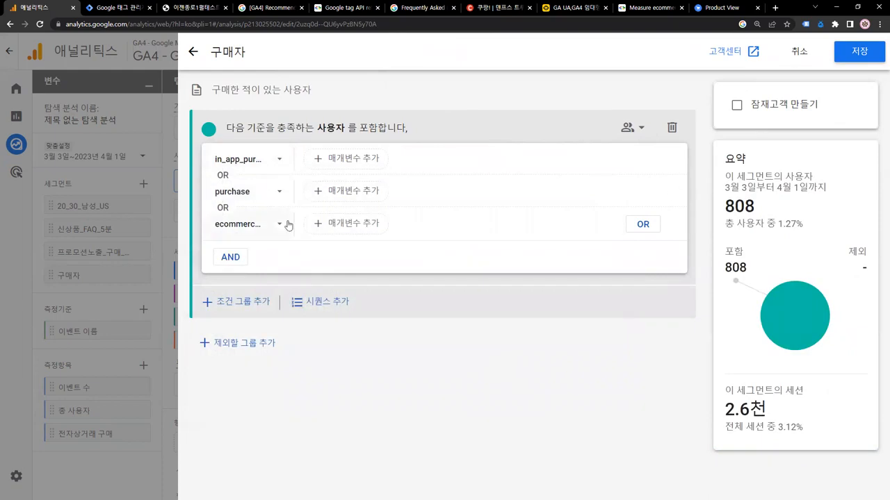
pyautogui.click(354, 196)
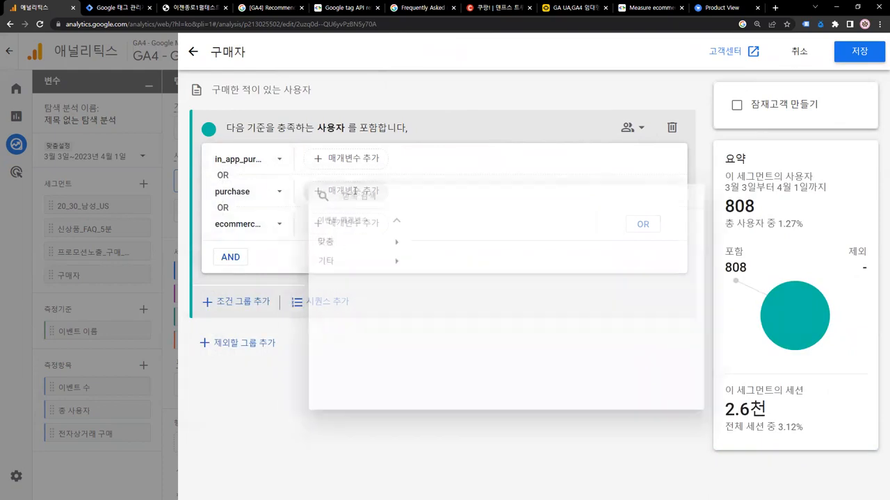
pyautogui.click(490, 106)
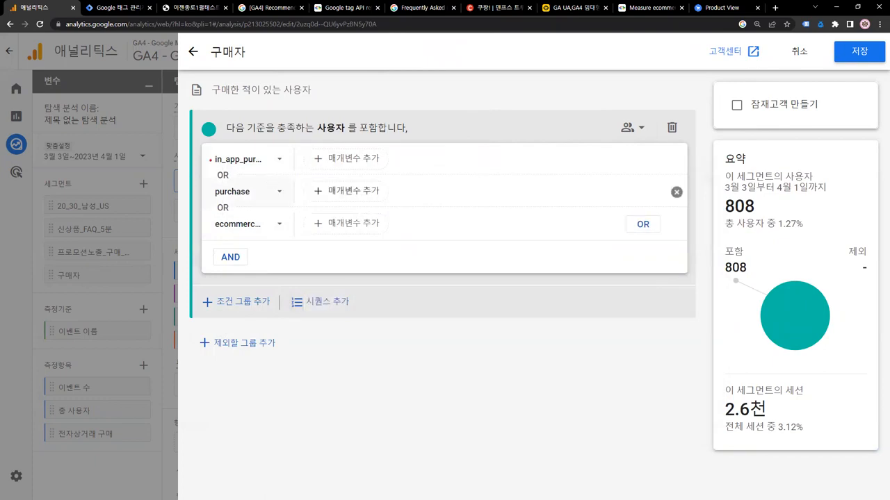
pyautogui.moveTo(219, 202); pyautogui.dragTo(401, 238)
pyautogui.moveTo(409, 201); pyautogui.dragTo(438, 198)
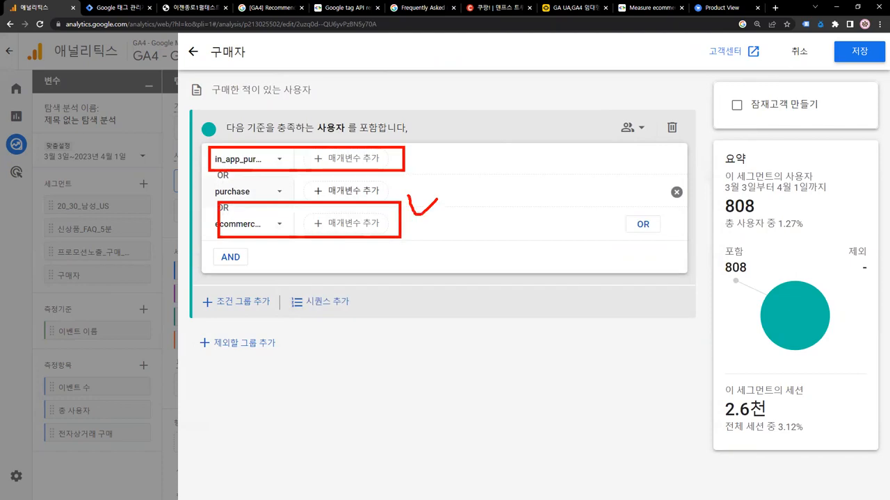
pyautogui.moveTo(418, 122); pyautogui.dragTo(464, 120)
pyautogui.press('Escape')
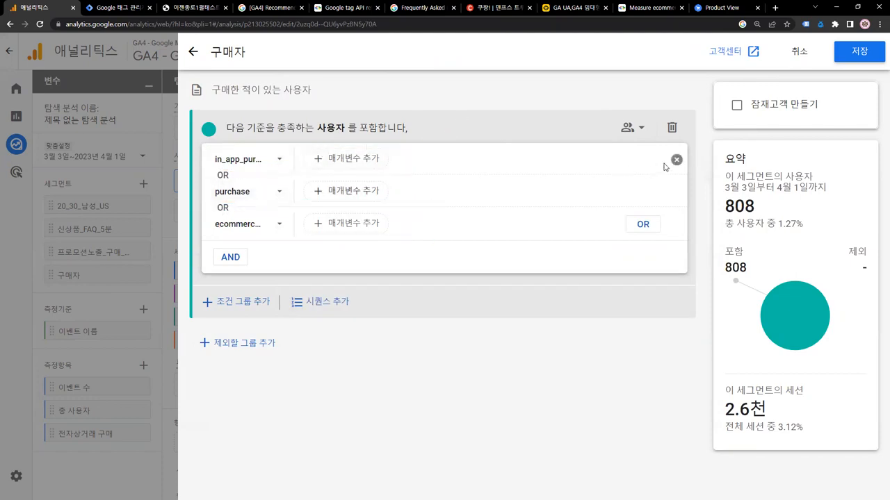
# - Remove the in-app purchase and ecommerce conditions from the suggested 구매자 segment, then leave the segment builder without saving
pyautogui.click(675, 161)
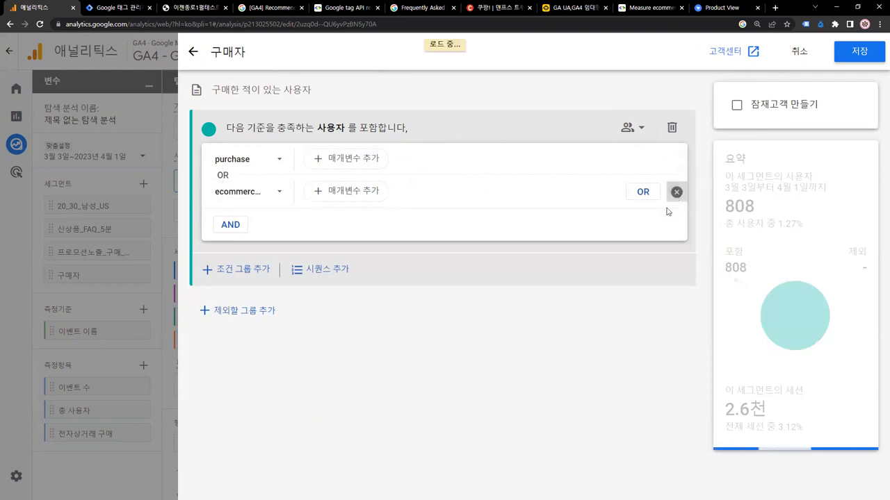
pyautogui.click(677, 193)
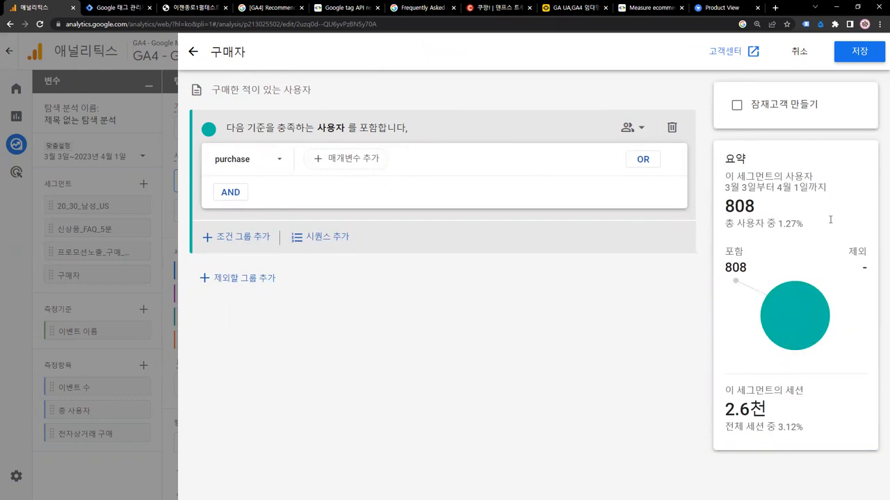
pyautogui.click(194, 52)
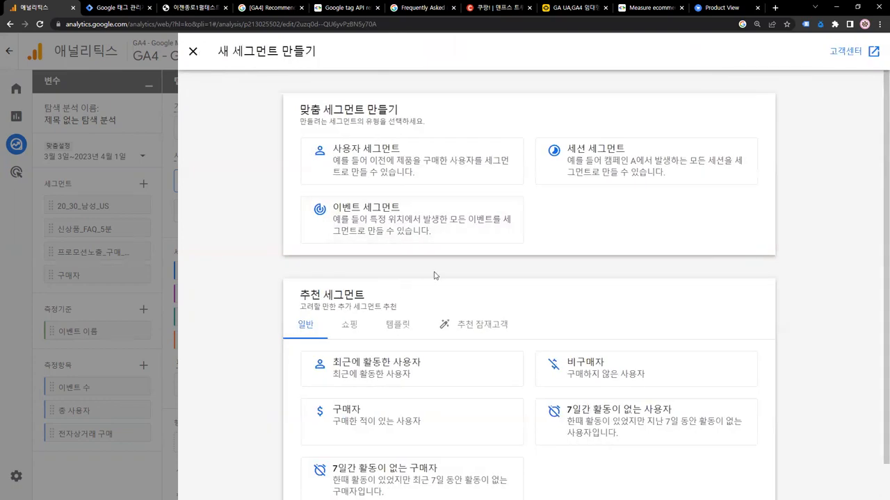
pyautogui.scroll(-1, 434, 275)
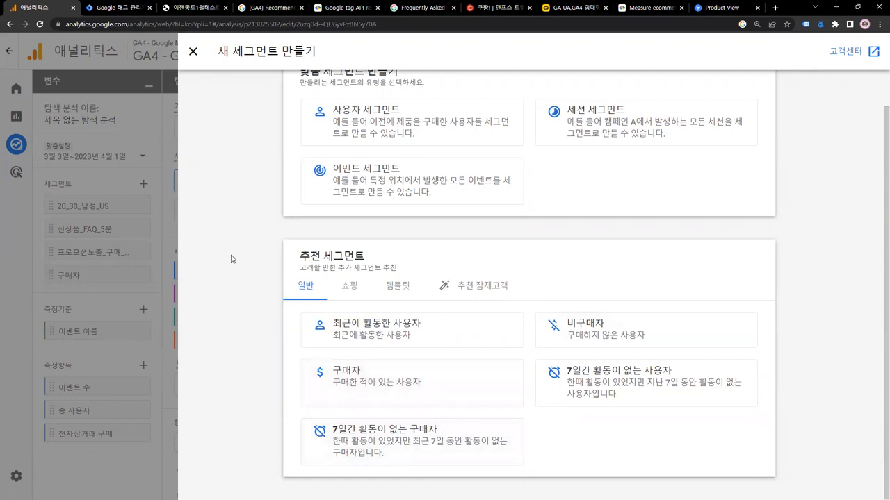
pyautogui.scroll(1, 261, 219)
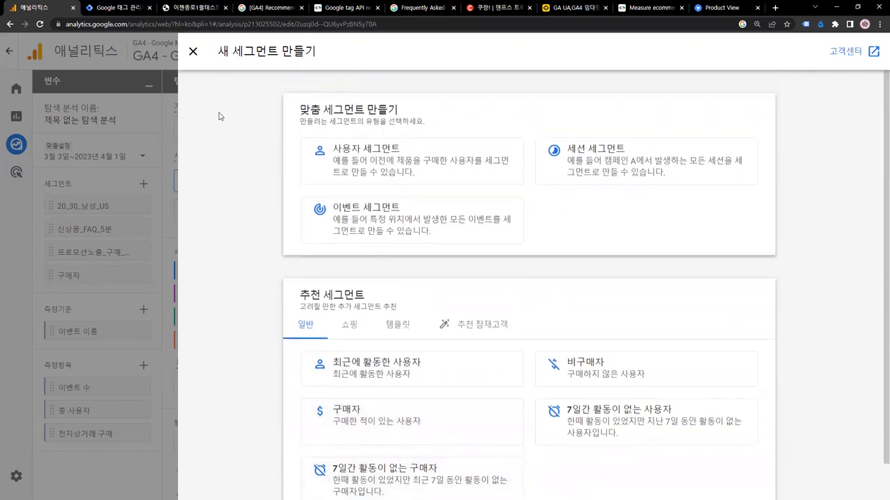
pyautogui.click(193, 52)
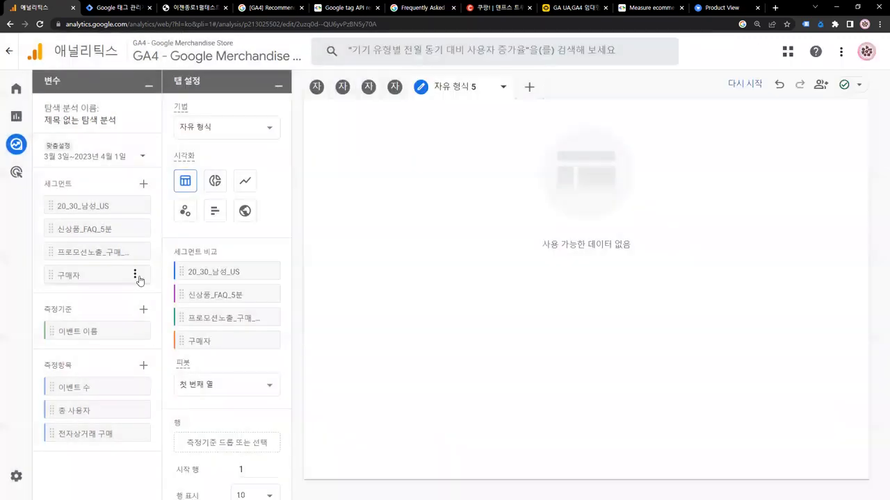
# - Open the existing 구매자 segment for editing, add an AND condition below purchase, and open its condition list
pyautogui.click(135, 275)
pyautogui.click(152, 310)
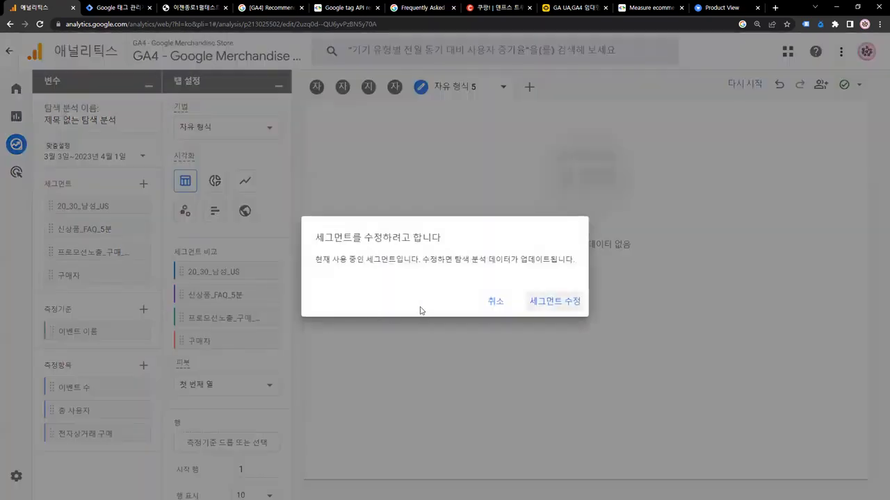
pyautogui.click(548, 303)
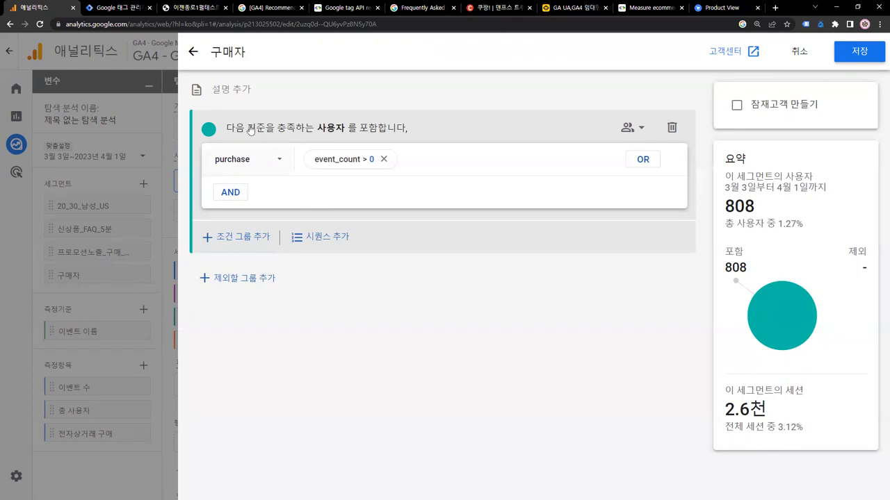
pyautogui.click(240, 196)
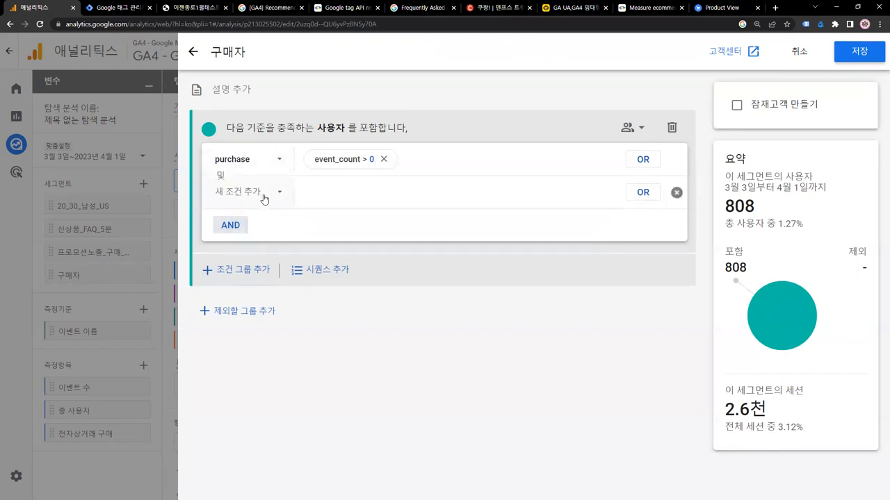
pyautogui.click(264, 198)
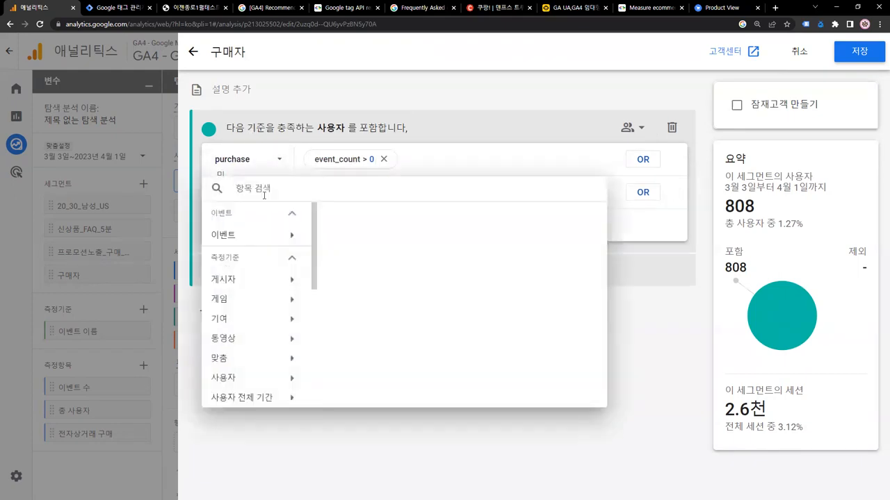
# - Search the new condition's options for 제품 and 항목, and look through the matching dimensions for 제품
pyautogui.write('제품')
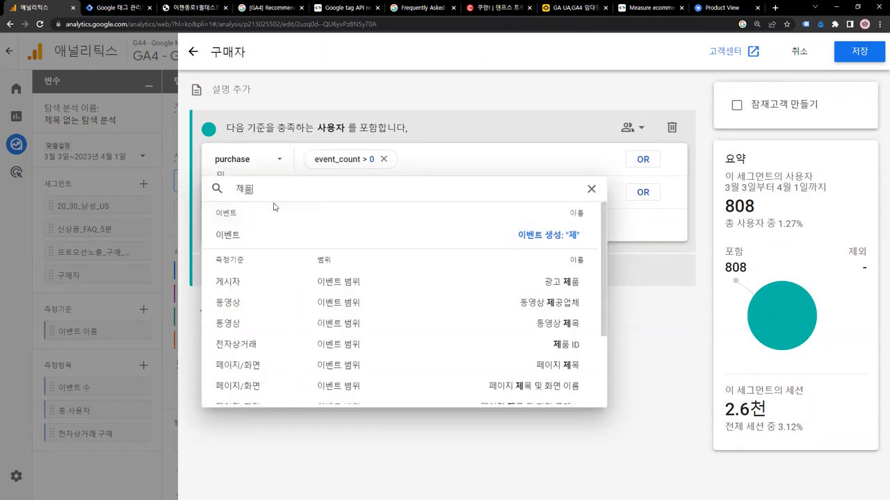
pyautogui.press('BackSpace')
pyautogui.press('BackSpace')
pyautogui.write('항목')
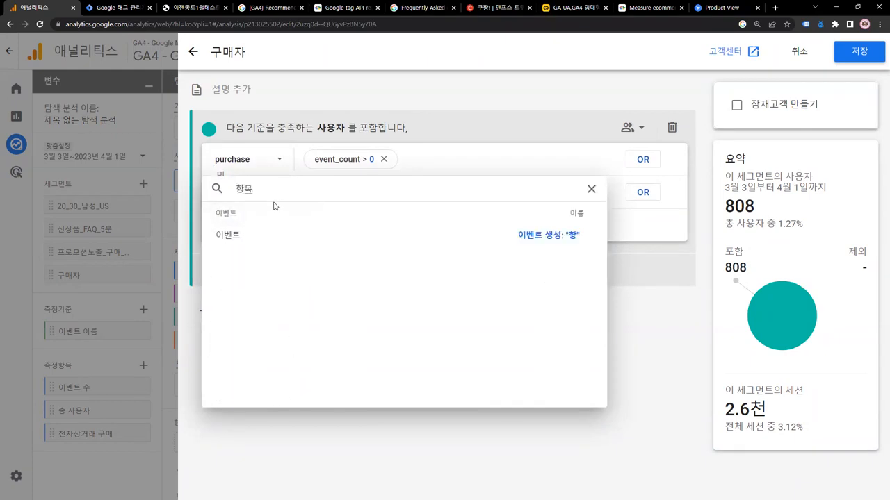
pyautogui.press('BackSpace')
pyautogui.press('BackSpace')
pyautogui.write('제품')
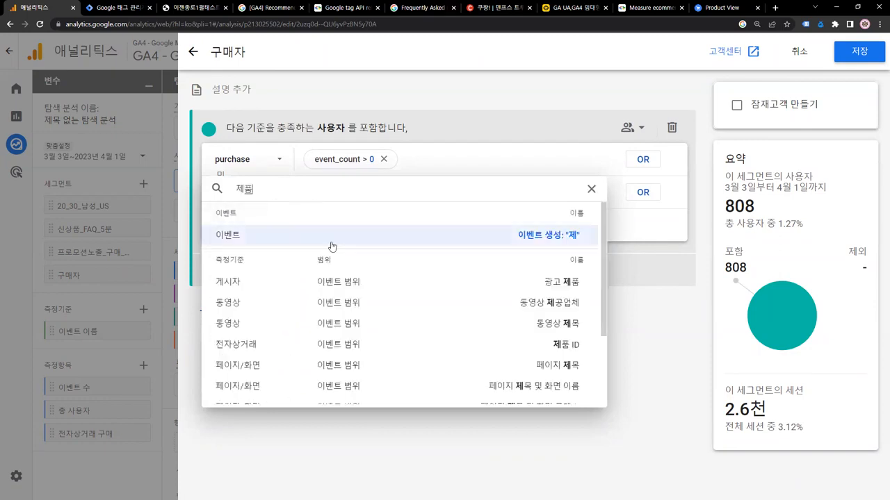
pyautogui.scroll(-3, 445, 274)
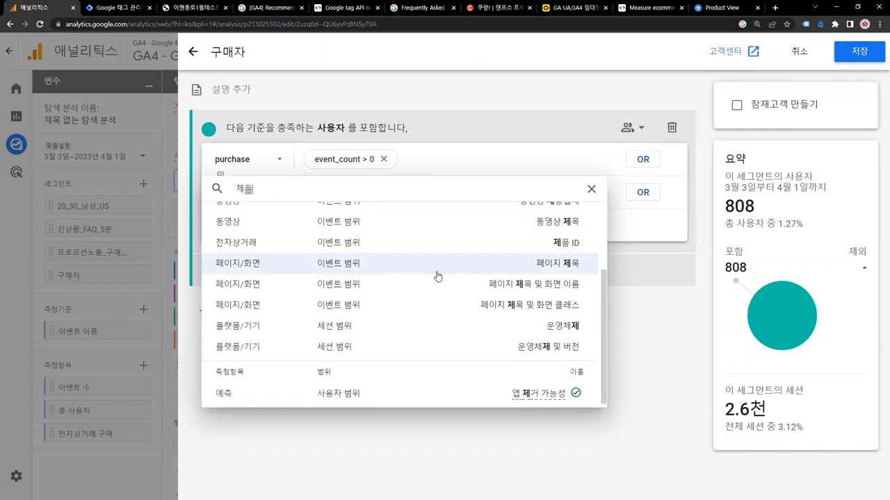
pyautogui.scroll(1, 479, 278)
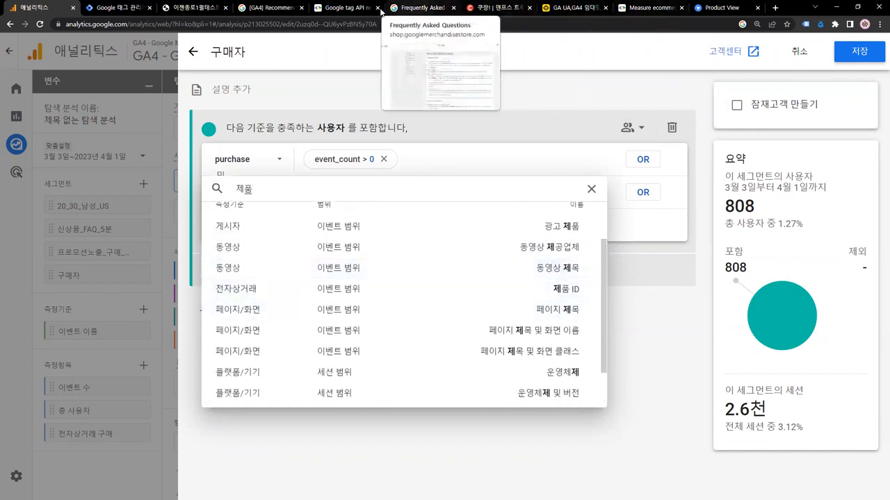
# - Switch to the Google Merchandise Store and open the Google Bike Patch product from the Google Bike collection
pyautogui.click(279, 8)
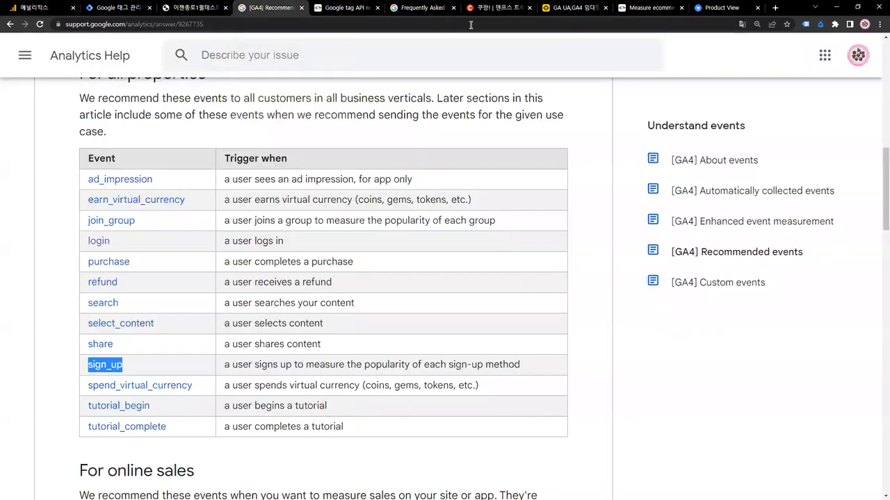
pyautogui.click(422, 8)
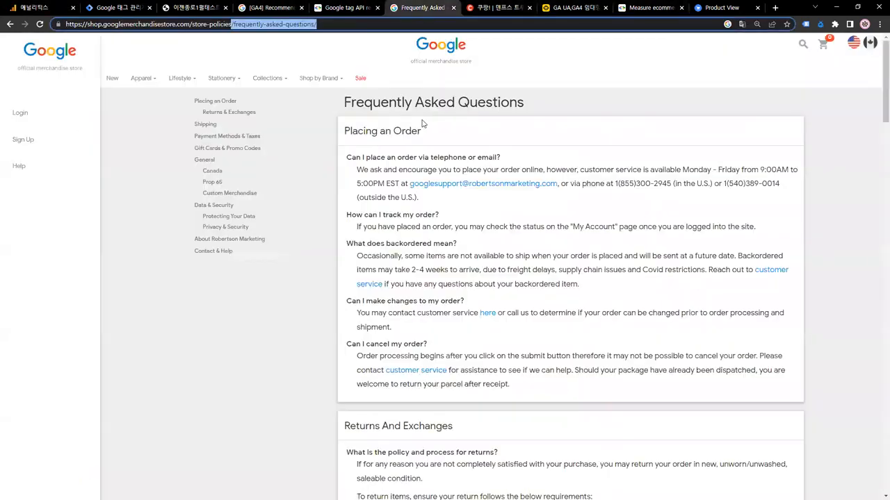
pyautogui.moveTo(271, 78)
pyautogui.click(271, 106)
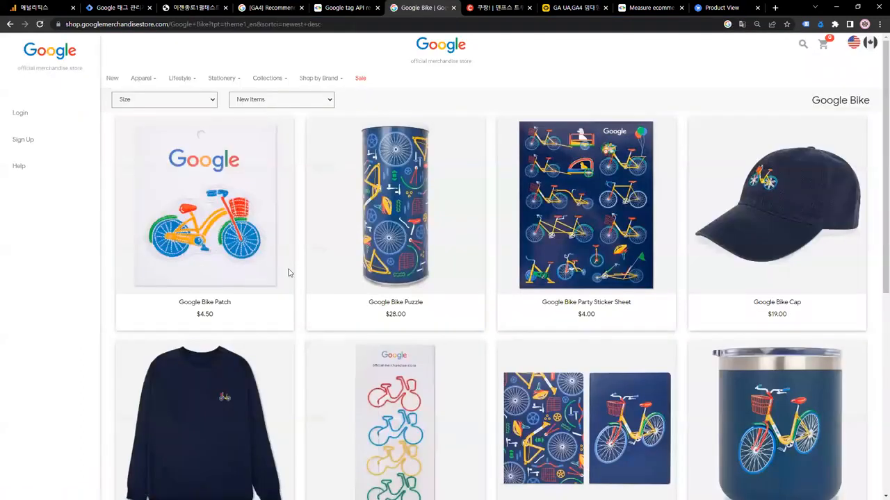
pyautogui.click(223, 299)
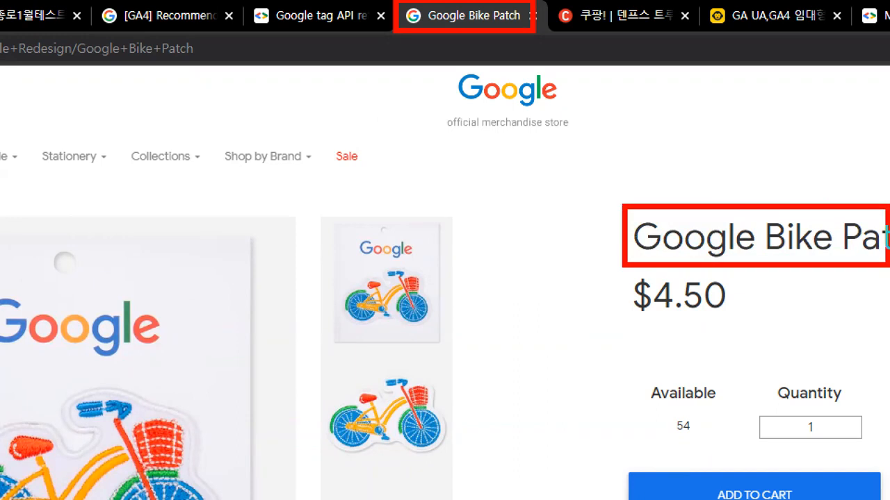
# - Examine the product name, the page title, and the add-to-cart and wishlist options on the Google Bike Patch page
pyautogui.moveTo(628, 174); pyautogui.dragTo(700, 166)
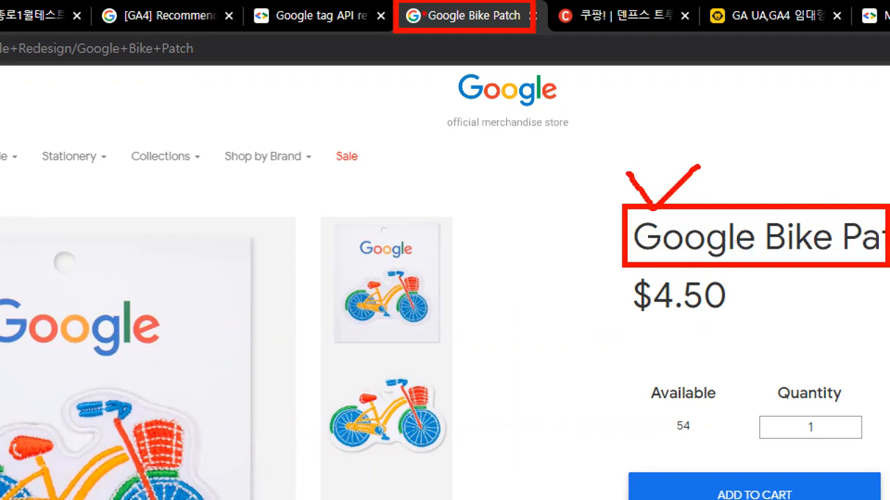
pyautogui.moveTo(384, 2)
pyautogui.mouseDown()
pyautogui.moveTo(401, 16)
pyautogui.moveTo(444, 6)
pyautogui.mouseUp()
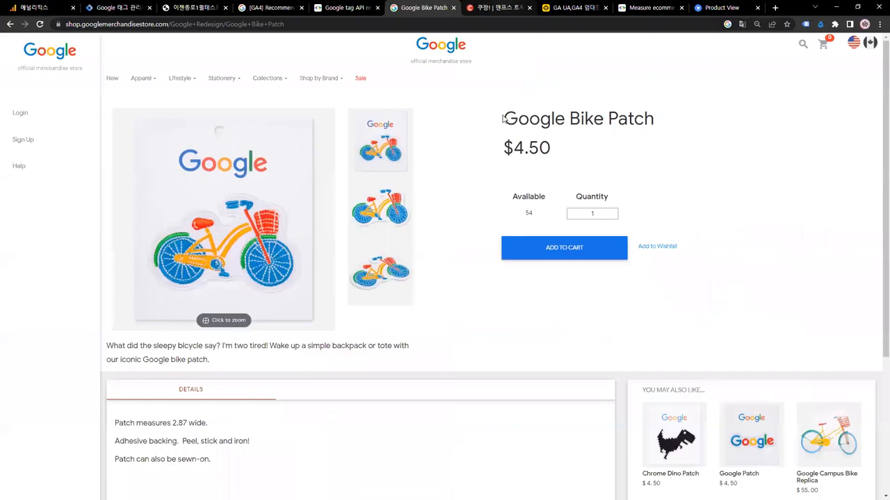
pyautogui.moveTo(504, 118); pyautogui.dragTo(662, 123)
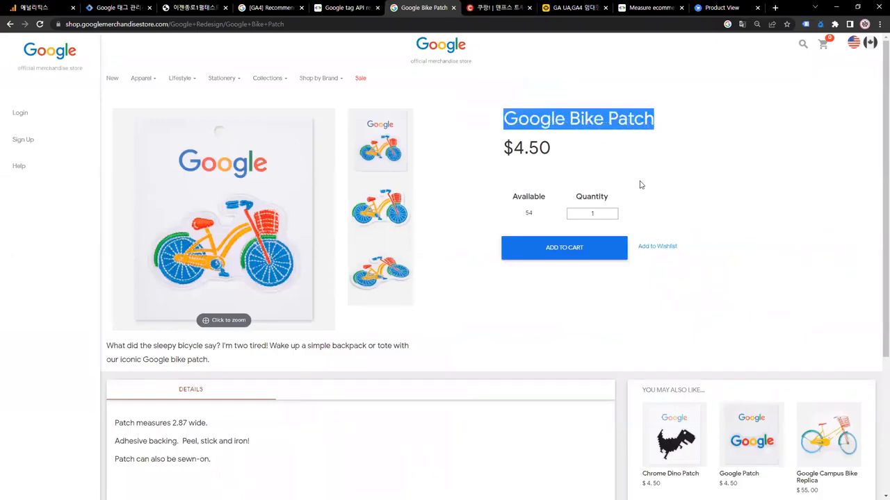
pyautogui.click(681, 175)
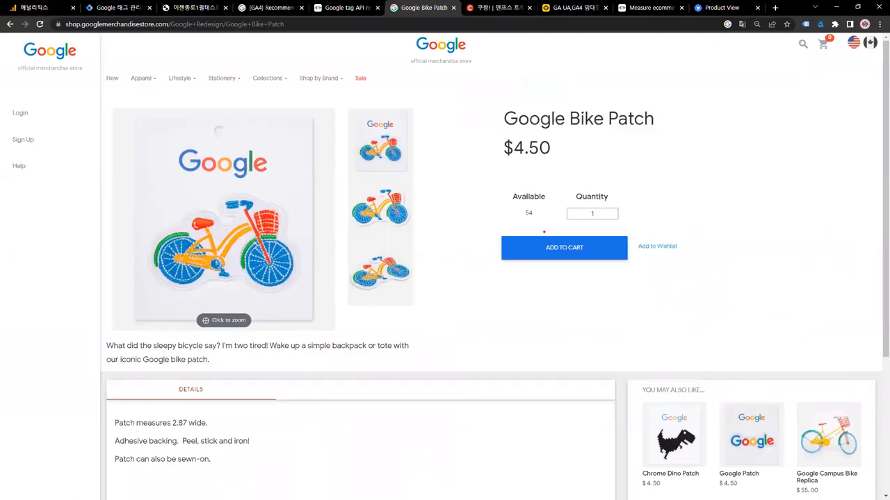
pyautogui.moveTo(494, 231); pyautogui.dragTo(633, 266)
pyautogui.moveTo(490, 220); pyautogui.dragTo(505, 222)
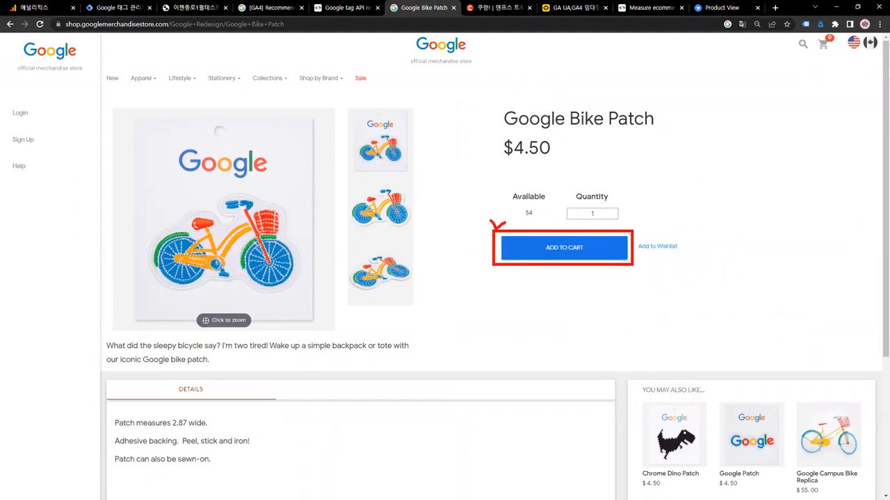
pyautogui.moveTo(387, 1); pyautogui.dragTo(458, 15)
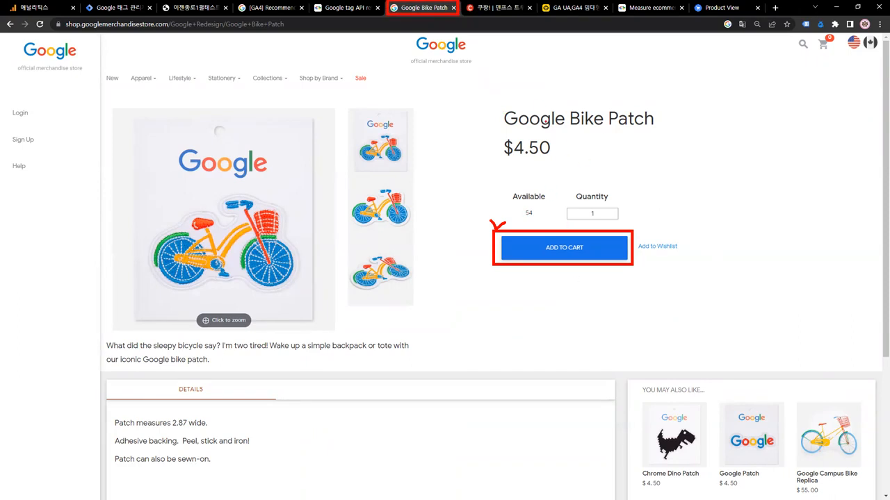
pyautogui.moveTo(484, 218)
pyautogui.mouseDown()
pyautogui.moveTo(501, 227)
pyautogui.moveTo(538, 201)
pyautogui.mouseUp()
pyautogui.moveTo(657, 226)
pyautogui.mouseDown()
pyautogui.moveTo(673, 242)
pyautogui.moveTo(698, 217)
pyautogui.mouseUp()
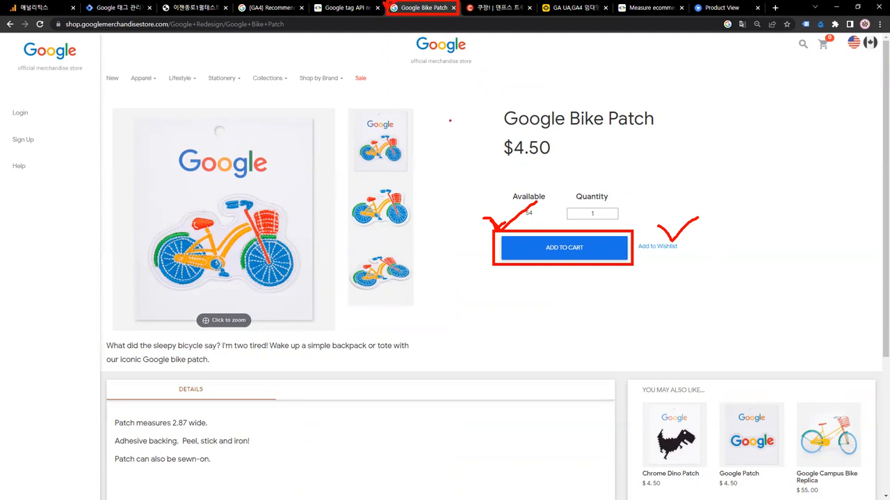
pyautogui.press('Escape')
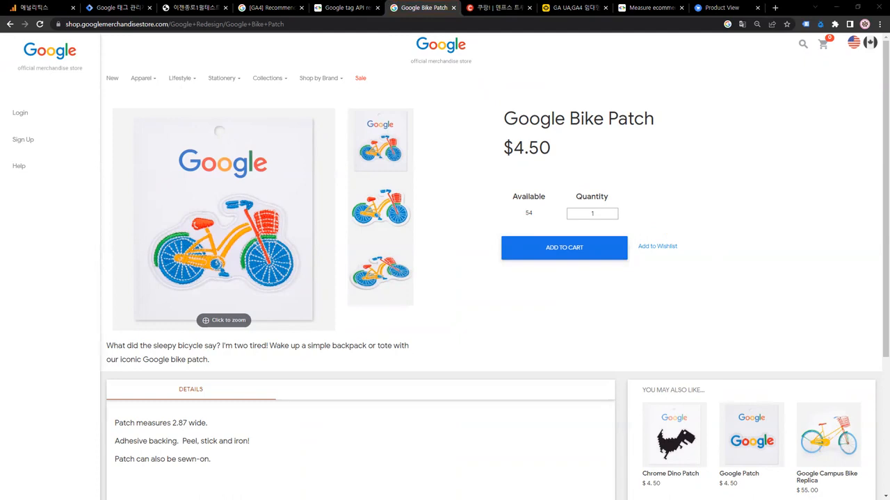
# - Switch to the PowerPoint deck and review the view_item condition on the slide about the 최근 7일 관심고객 segment
pyautogui.hotkey('alt', 'Tab')
pyautogui.press('pagedown')
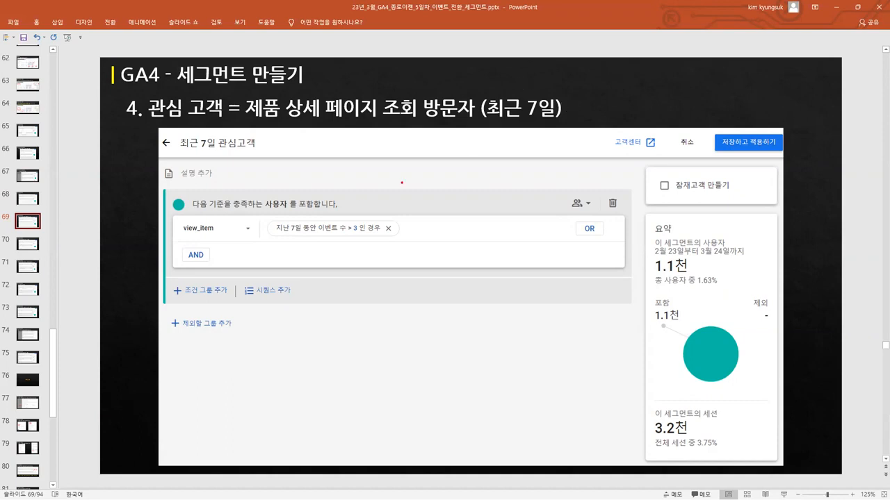
pyautogui.press('Right')
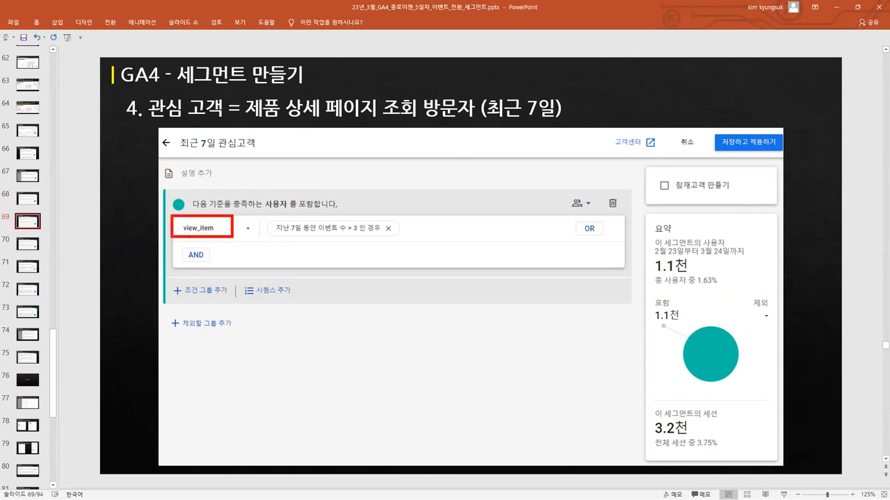
pyautogui.moveTo(164, 198)
pyautogui.mouseDown()
pyautogui.moveTo(173, 215)
pyautogui.moveTo(220, 179)
pyautogui.mouseUp()
pyautogui.press('Escape')
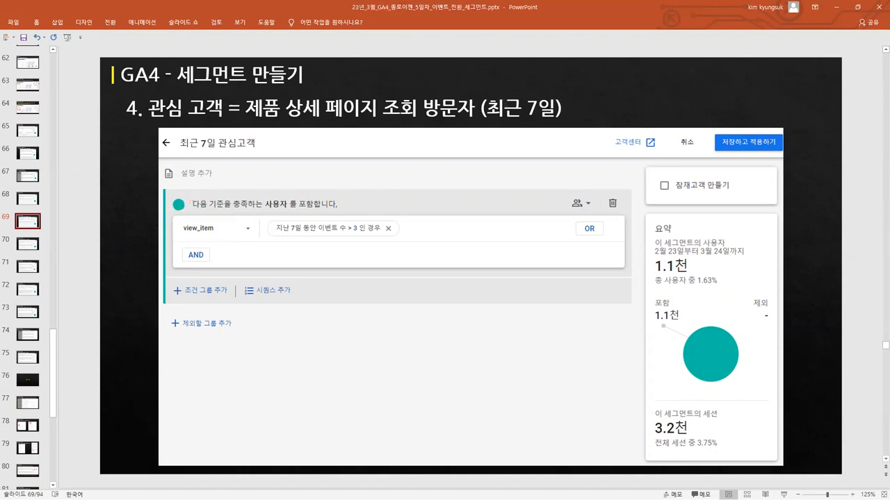
# - Return to the merchandise store's home page, open Omnibug in the browser's developer tools, and clear the logged requests
pyautogui.hotkey('alt', 'Tab')
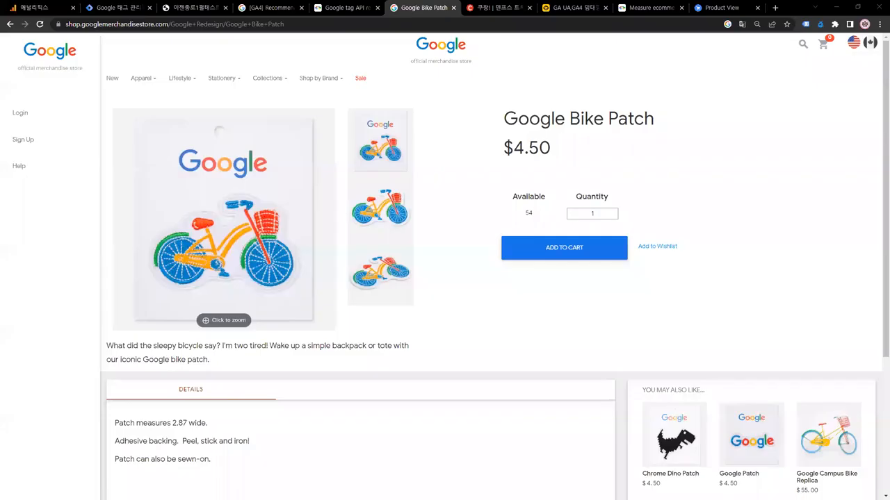
pyautogui.moveTo(264, 82)
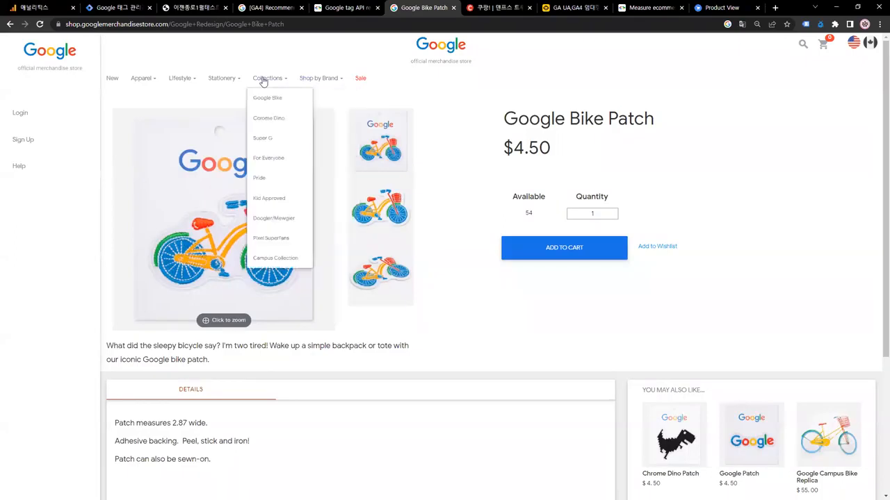
pyautogui.click(441, 49)
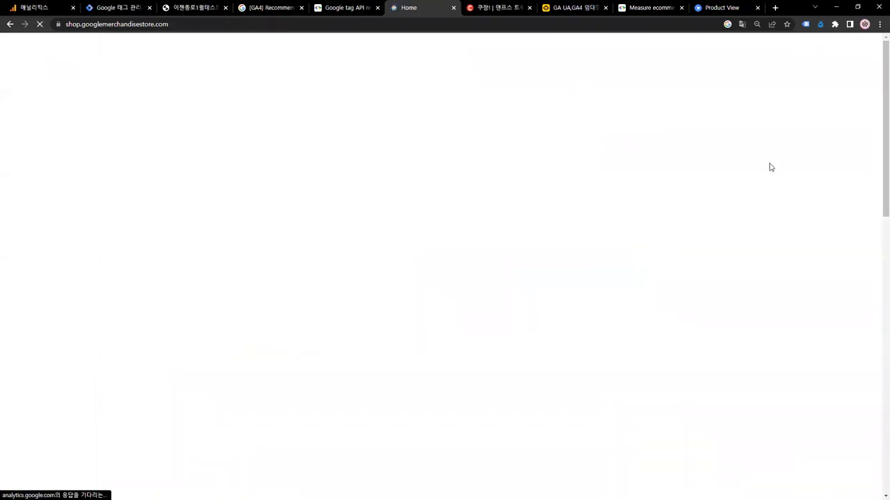
pyautogui.press('F12')
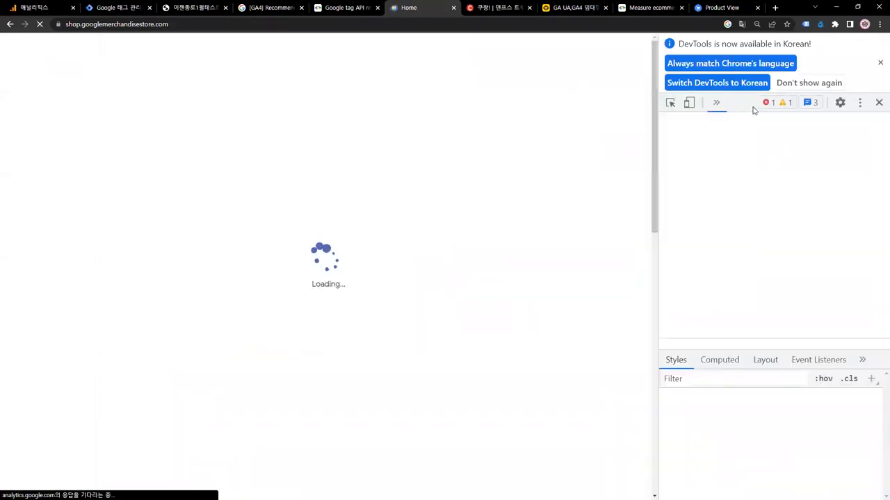
pyautogui.click(716, 102)
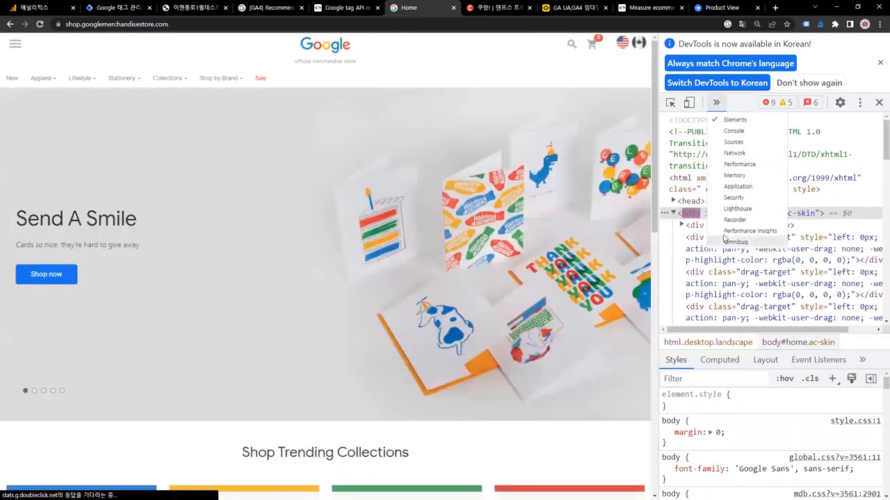
pyautogui.click(727, 241)
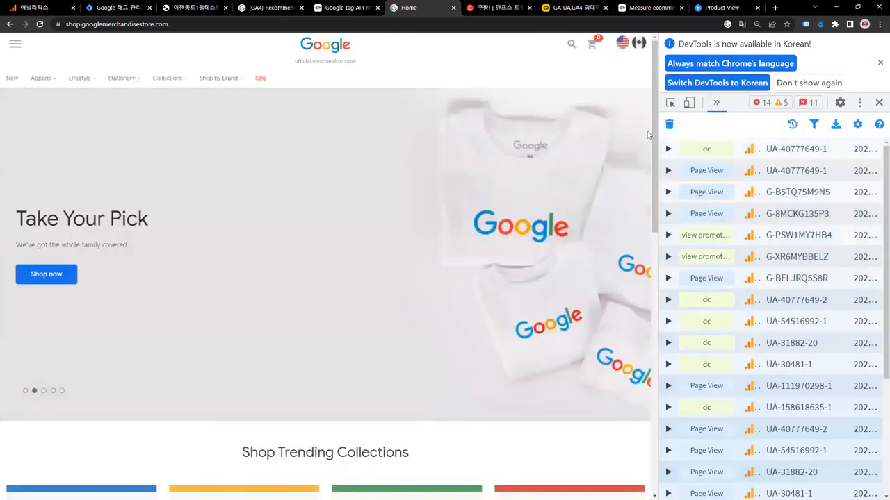
pyautogui.click(668, 124)
# - Open the Super G Large Executive Journal from Notebooks, clear the old requests, and inspect its view item request before returning to the PowerPoint slide
pyautogui.moveTo(106, 84)
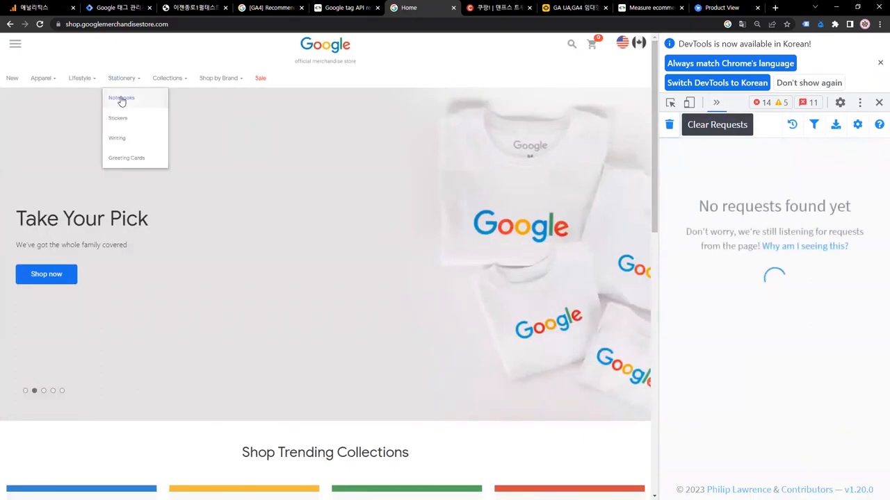
pyautogui.click(121, 98)
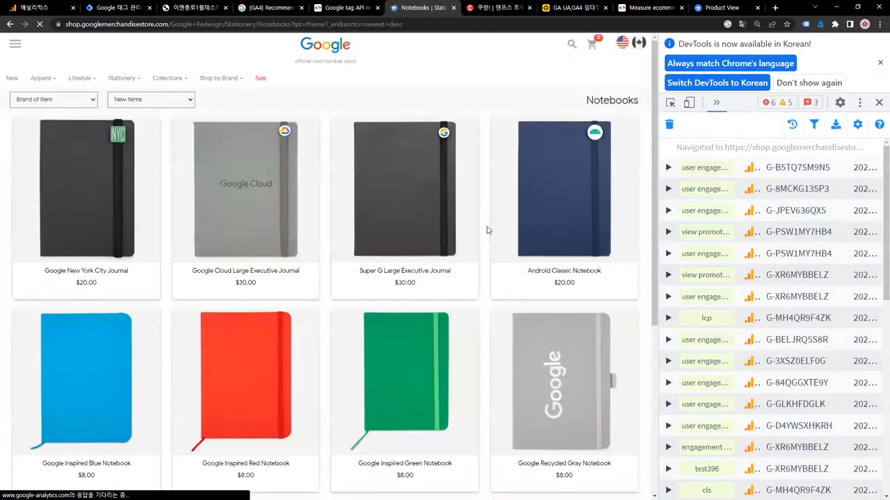
pyautogui.click(403, 197)
pyautogui.click(669, 125)
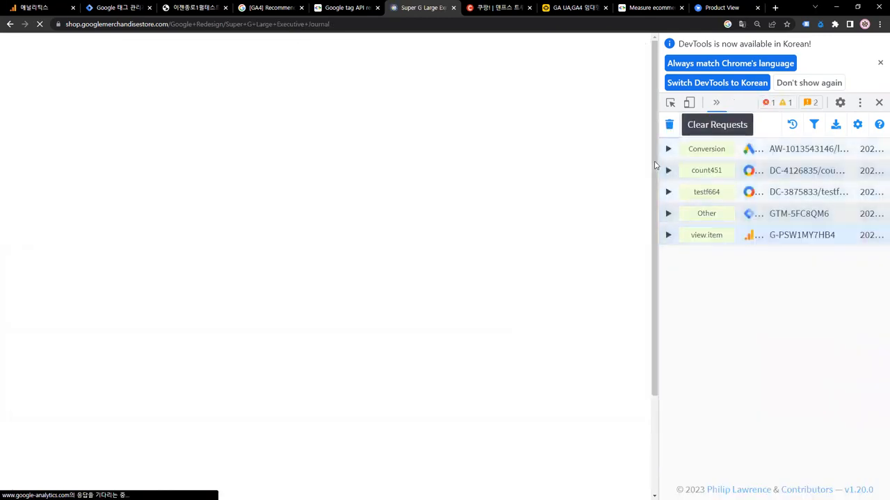
pyautogui.click(668, 235)
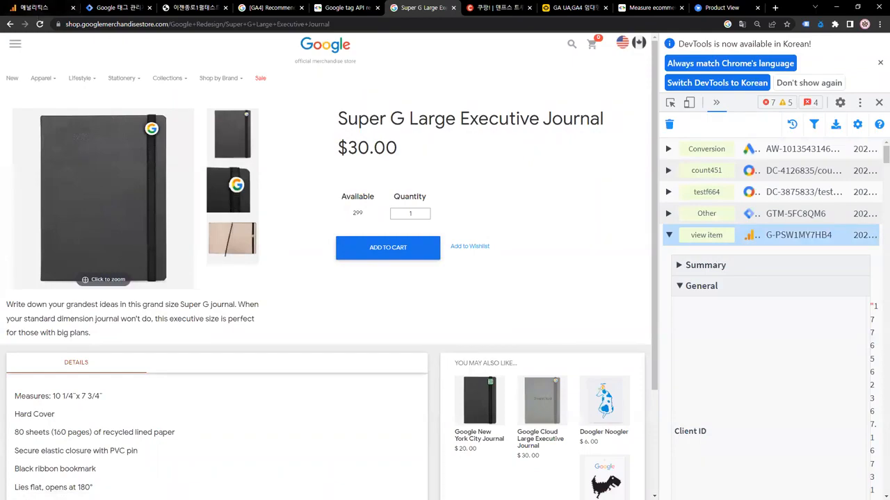
pyautogui.hotkey('alt', 'Tab')
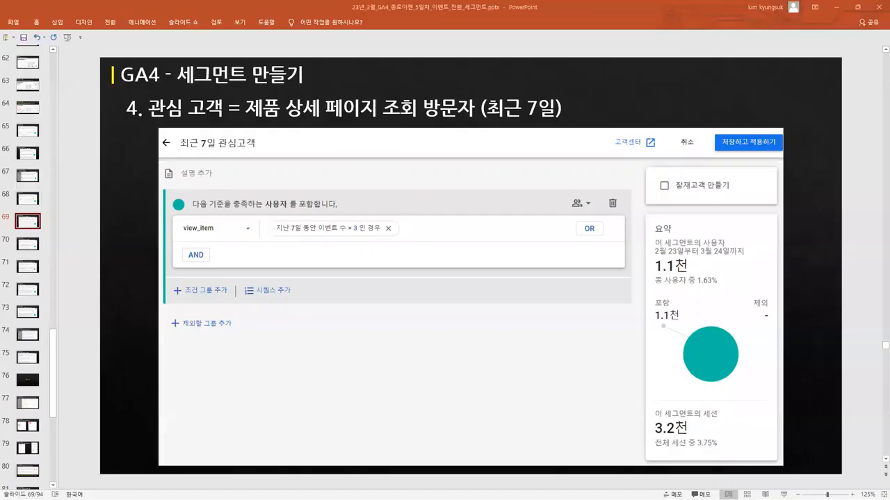
# - Replace 방문자 with 사용자 in the slide's definition of interested customers (관심 고객)
pyautogui.click(286, 115)
pyautogui.moveTo(245, 113); pyautogui.dragTo(480, 114)
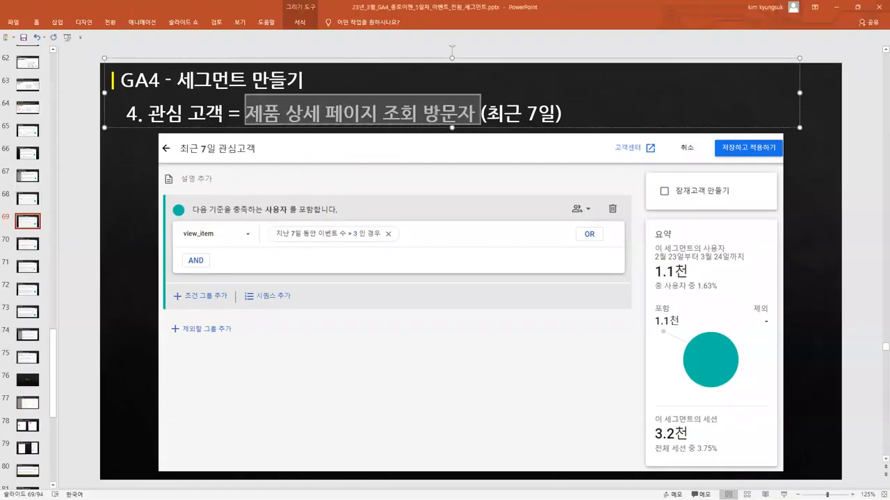
pyautogui.click(140, 221)
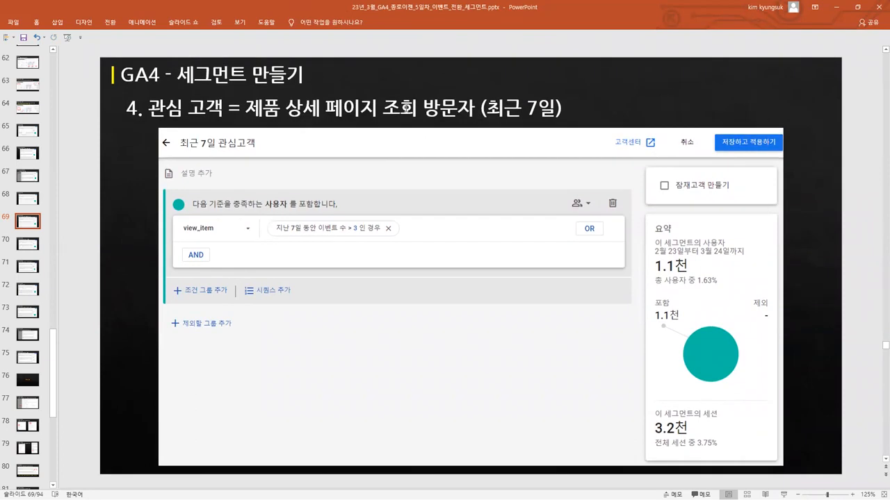
pyautogui.click(456, 110)
pyautogui.press('BackSpace')
pyautogui.press('BackSpace')
pyautogui.write('사용')
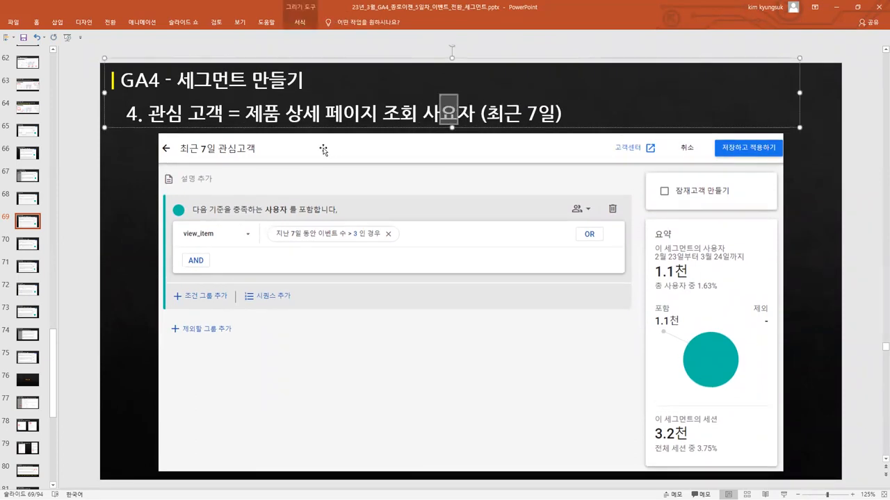
pyautogui.click(133, 230)
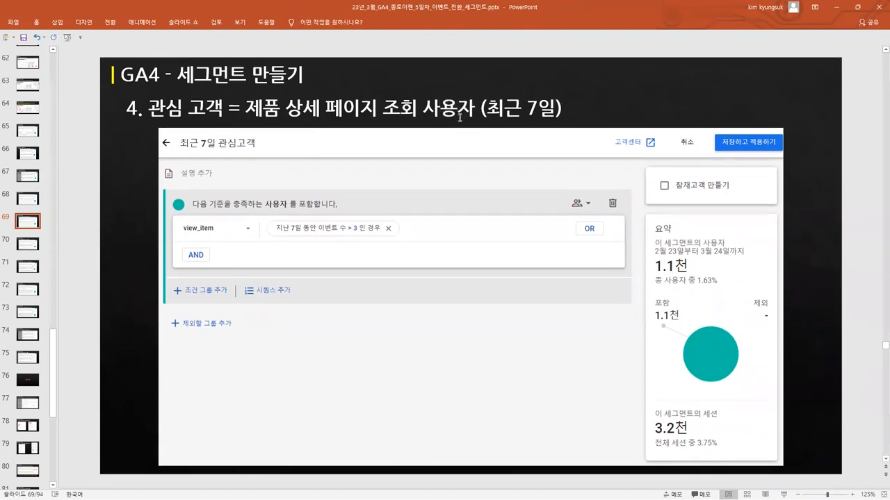
pyautogui.moveTo(478, 88); pyautogui.dragTo(570, 127)
# - Switch to Google Analytics in the browser, dismiss the open condition list, and save the 구매자 segment
pyautogui.hotkey('alt', 'Tab')
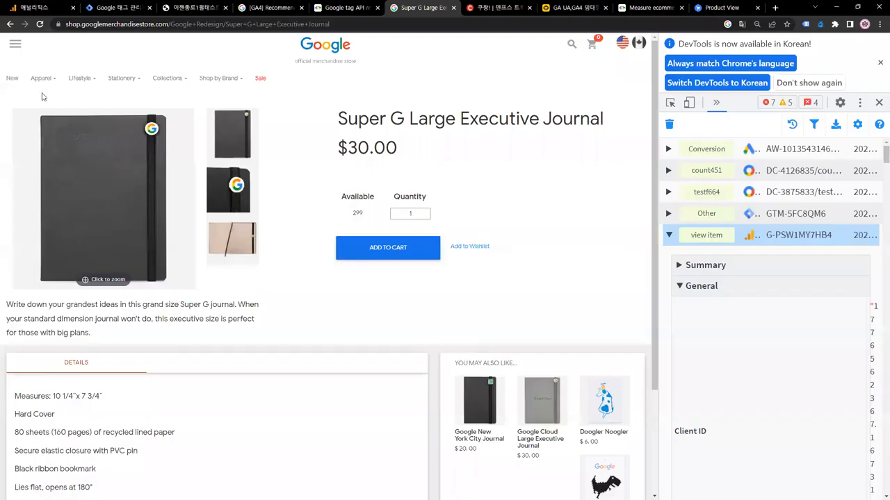
pyautogui.click(42, 8)
pyautogui.click(590, 194)
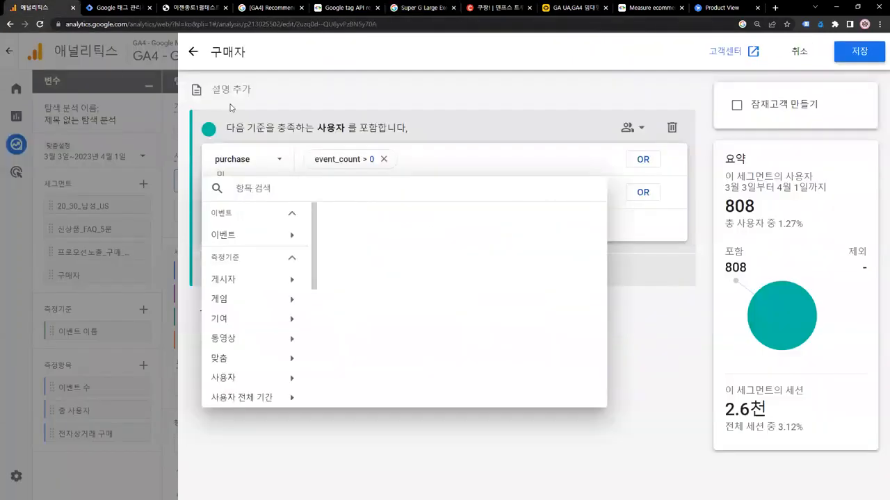
pyautogui.click(191, 59)
pyautogui.click(875, 58)
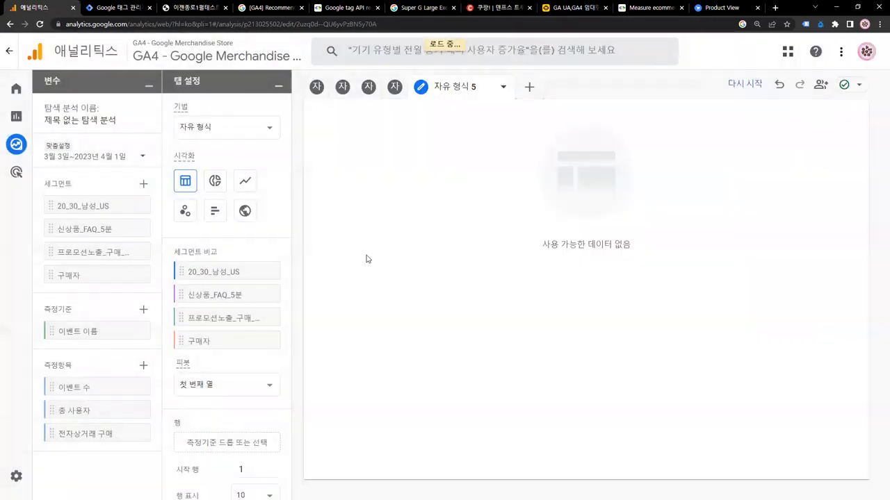
# - Create a new user segment in the exploration with the view_item event as its condition
pyautogui.click(143, 185)
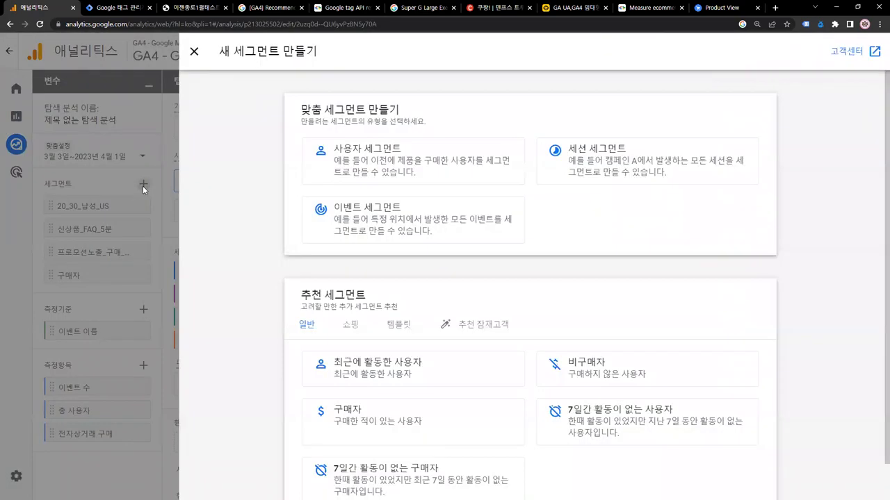
pyautogui.click(363, 171)
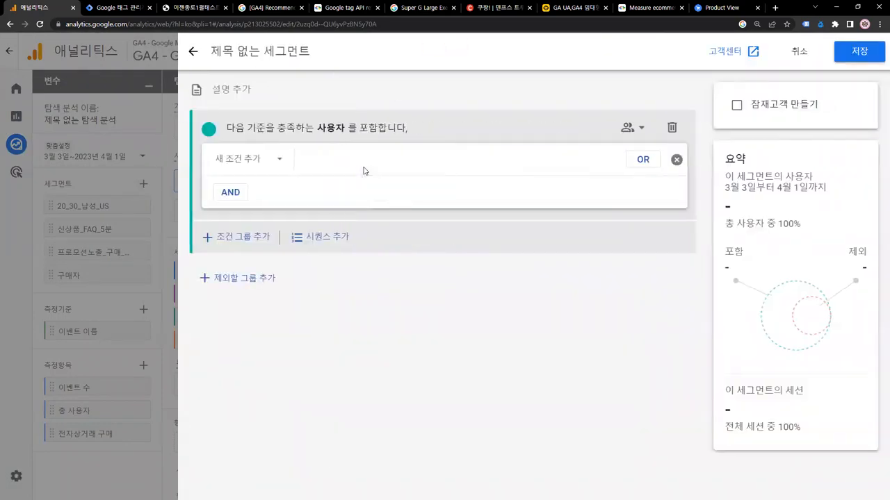
pyautogui.click(284, 162)
pyautogui.write('피')
pyautogui.press('BackSpace')
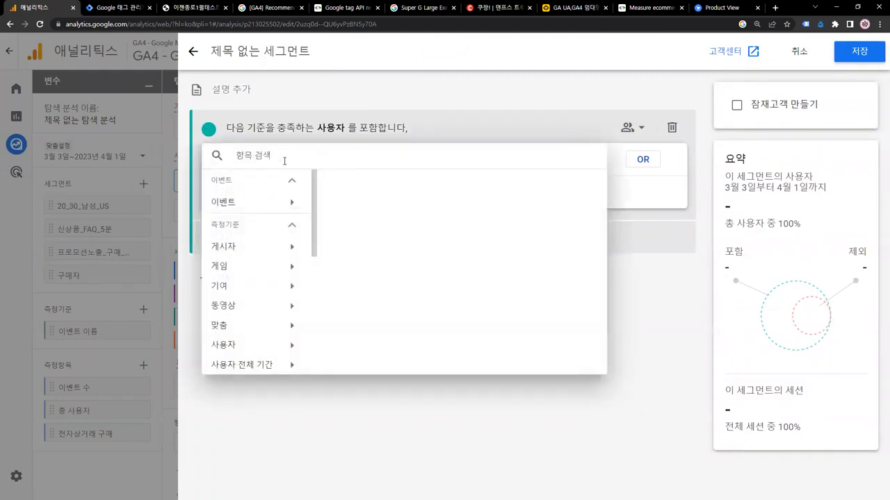
pyautogui.write('view_item')
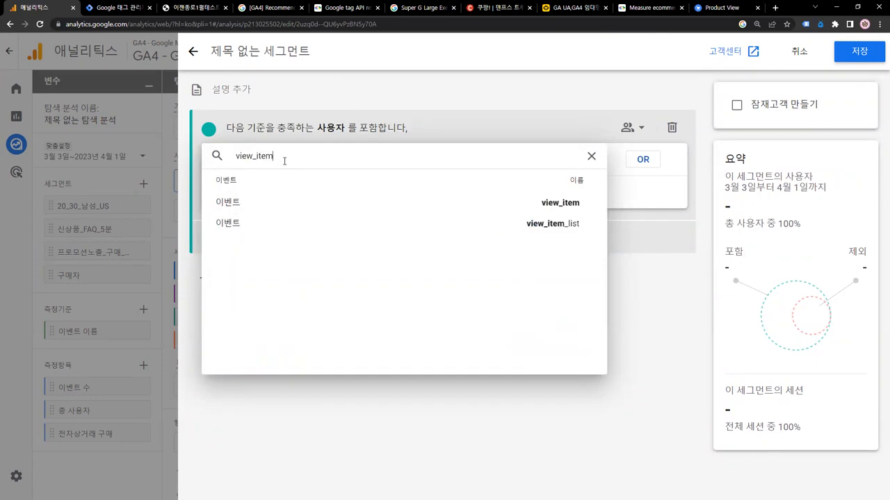
pyautogui.click(292, 200)
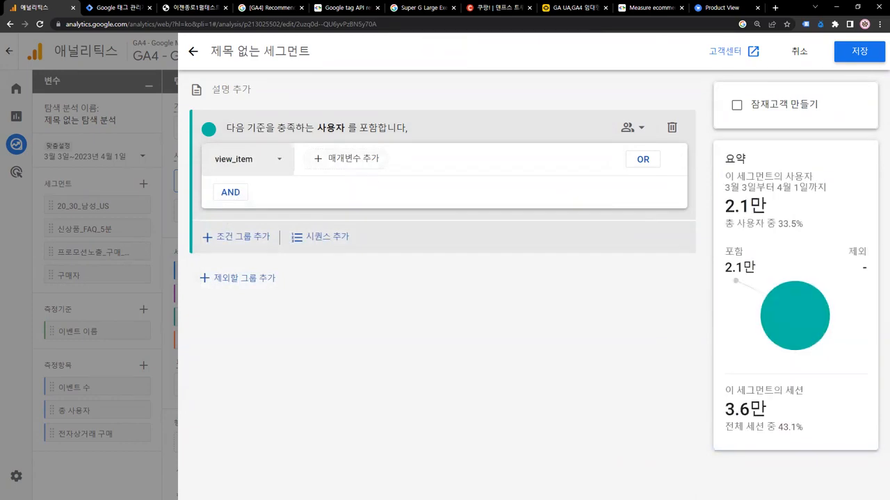
# - Check the segment slide in PowerPoint, then add the 이벤트 수 parameter to view_item in Google Analytics with the condition > 3
pyautogui.hotkey('alt', 'Tab')
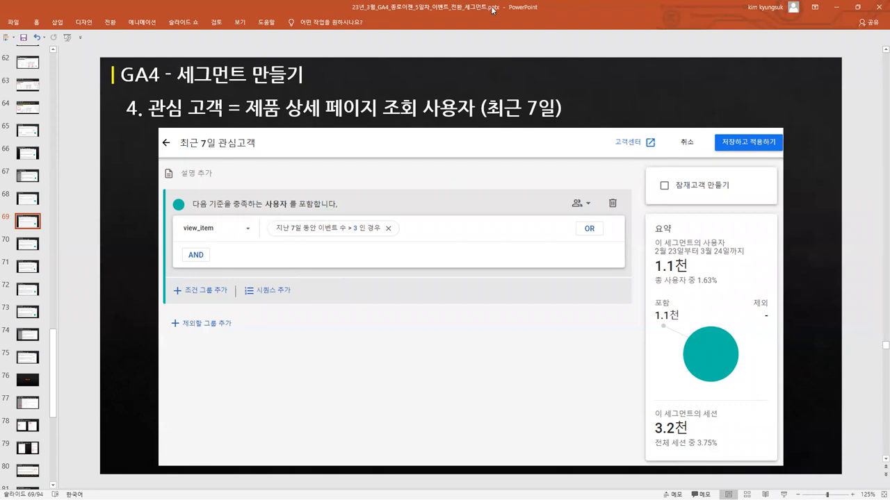
pyautogui.hotkey('alt', 'Tab')
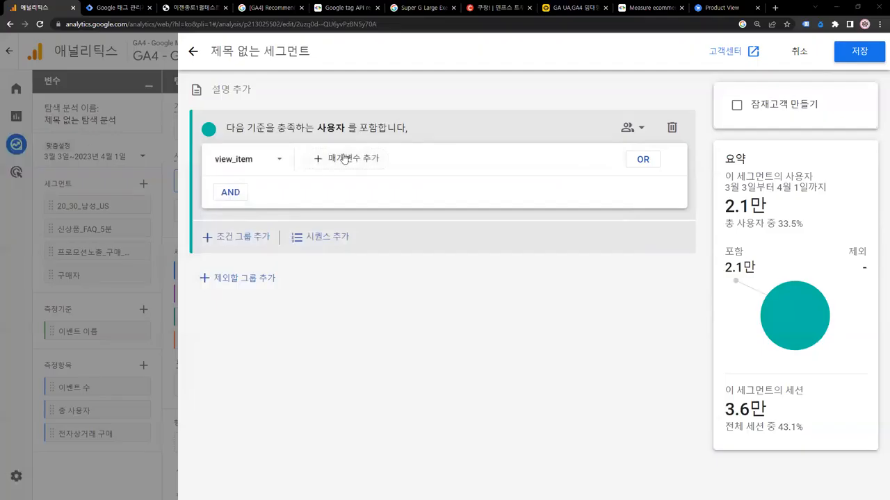
pyautogui.click(350, 159)
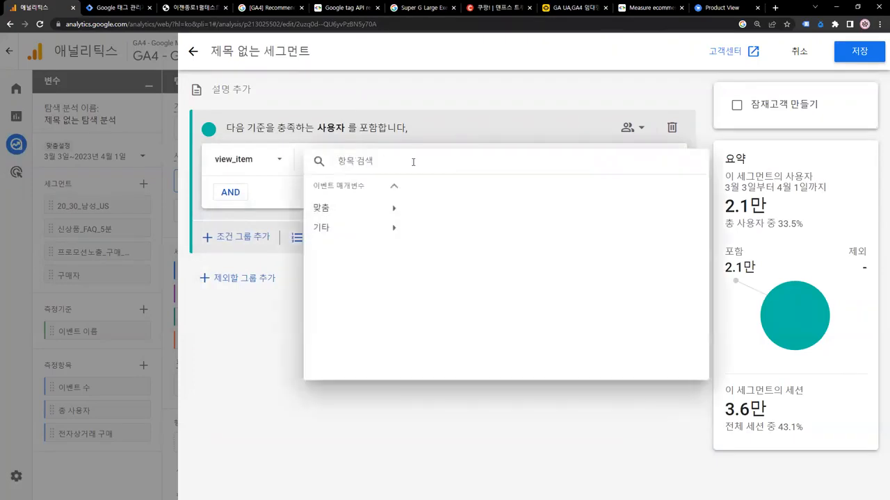
pyautogui.write('이벤트 쉬')
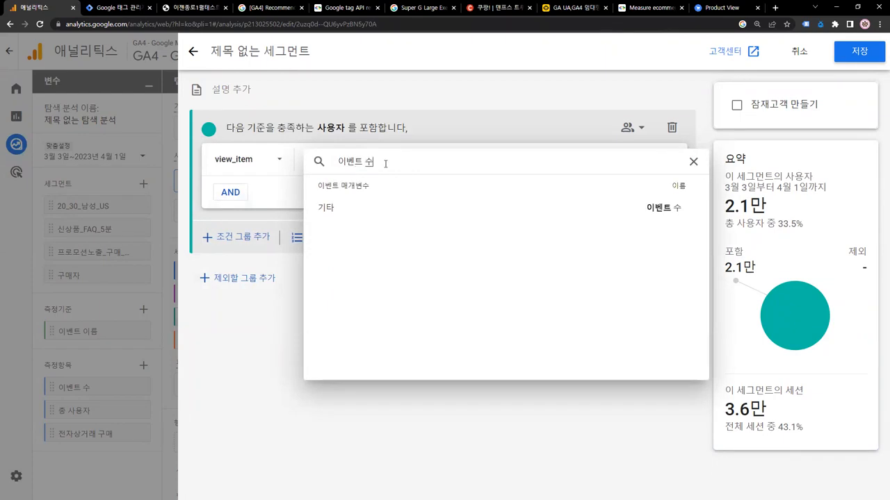
pyautogui.click(572, 211)
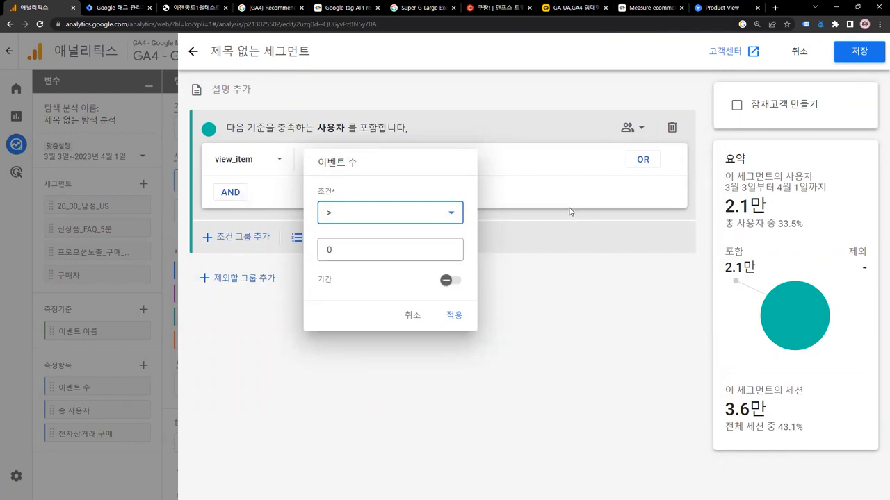
pyautogui.doubleClick(408, 251)
pyautogui.write('3')
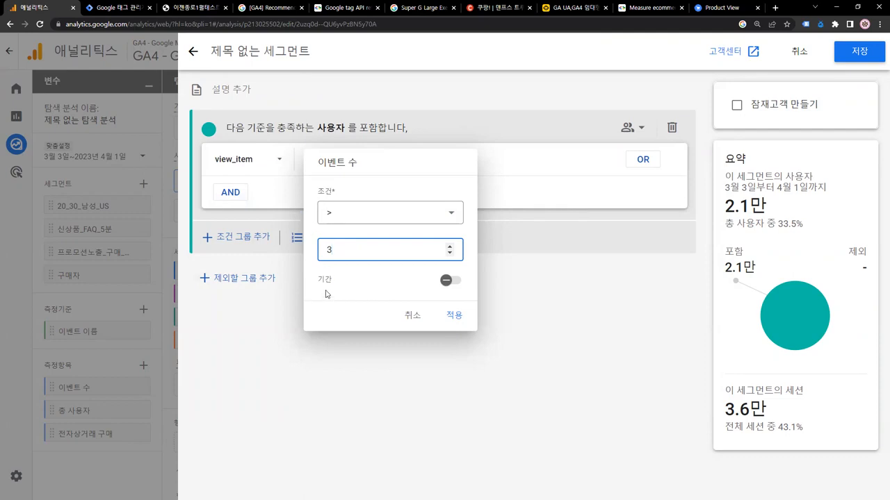
# - Enable the period for the event count, limit it to the most recent 7 days (가장 최근 기간), and apply the condition
pyautogui.moveTo(308, 263); pyautogui.dragTo(470, 292)
pyautogui.press('Escape')
pyautogui.click(451, 285)
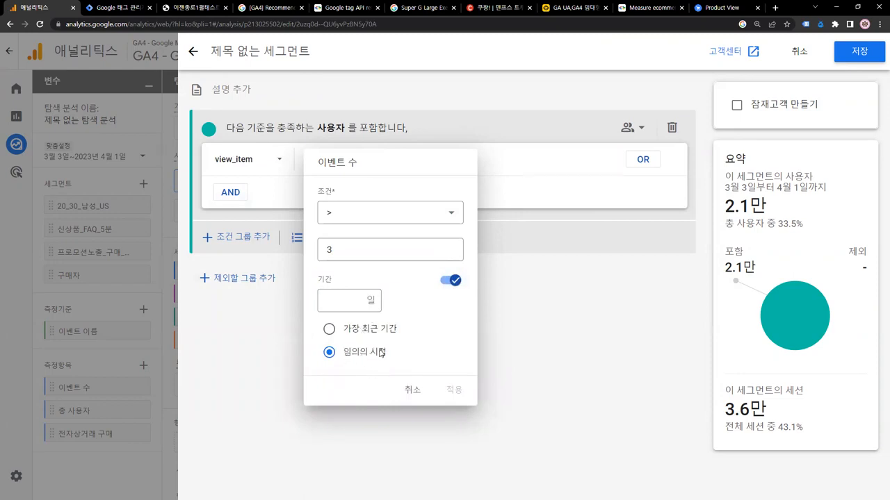
pyautogui.click(330, 330)
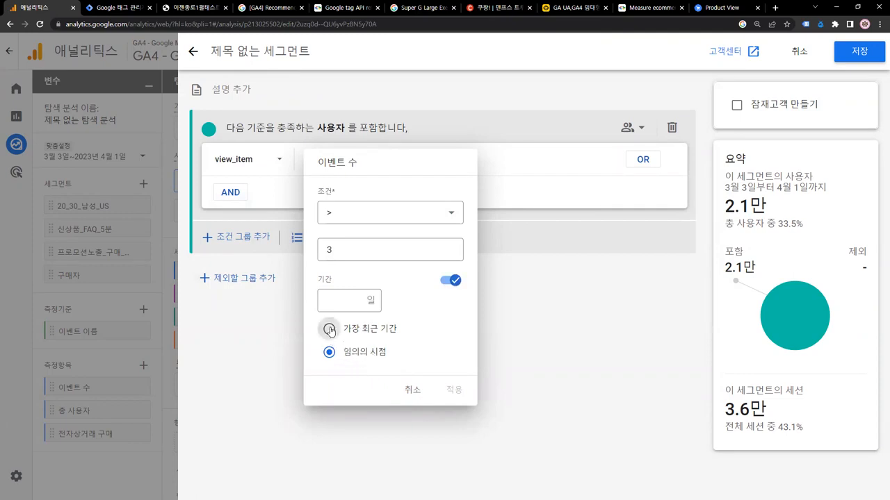
pyautogui.click(351, 301)
pyautogui.write('1')
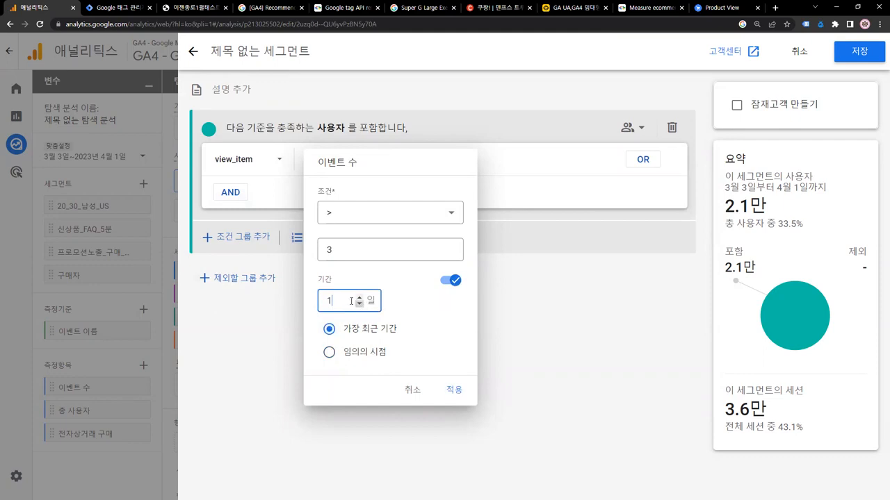
pyautogui.moveTo(347, 301); pyautogui.dragTo(325, 306)
pyautogui.write('7')
pyautogui.click(418, 306)
pyautogui.click(454, 390)
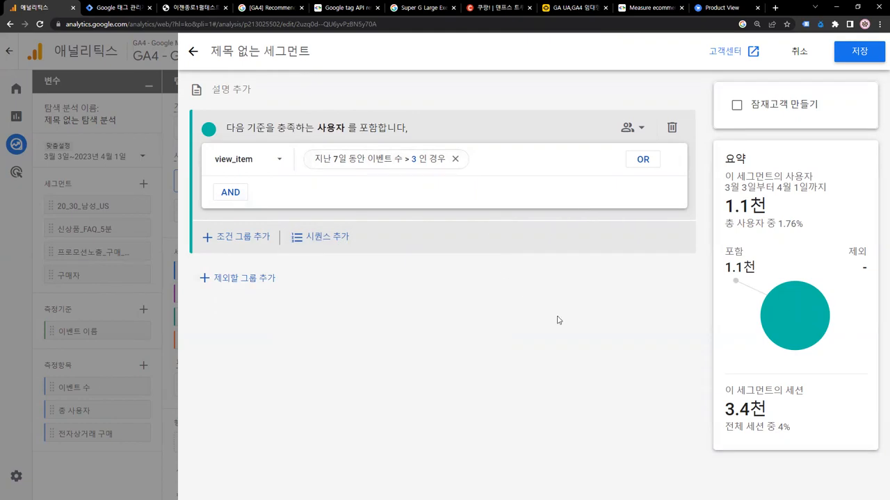
pyautogui.moveTo(605, 291)
pyautogui.mouseDown()
pyautogui.moveTo(613, 285)
pyautogui.moveTo(580, 270)
pyautogui.moveTo(439, 251)
pyautogui.moveTo(424, 263)
pyautogui.mouseUp()
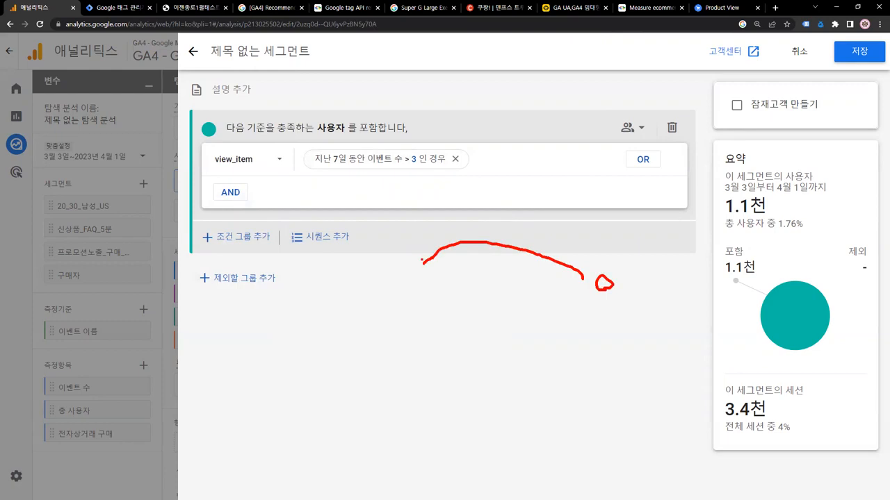
pyautogui.moveTo(489, 263); pyautogui.dragTo(488, 284)
pyautogui.moveTo(425, 175)
pyautogui.mouseDown()
pyautogui.moveTo(400, 174)
pyautogui.moveTo(407, 145)
pyautogui.moveTo(433, 181)
pyautogui.mouseUp()
pyautogui.moveTo(372, 302)
pyautogui.mouseDown()
pyautogui.moveTo(303, 328)
pyautogui.moveTo(438, 473)
pyautogui.moveTo(452, 316)
pyautogui.moveTo(360, 301)
pyautogui.mouseUp()
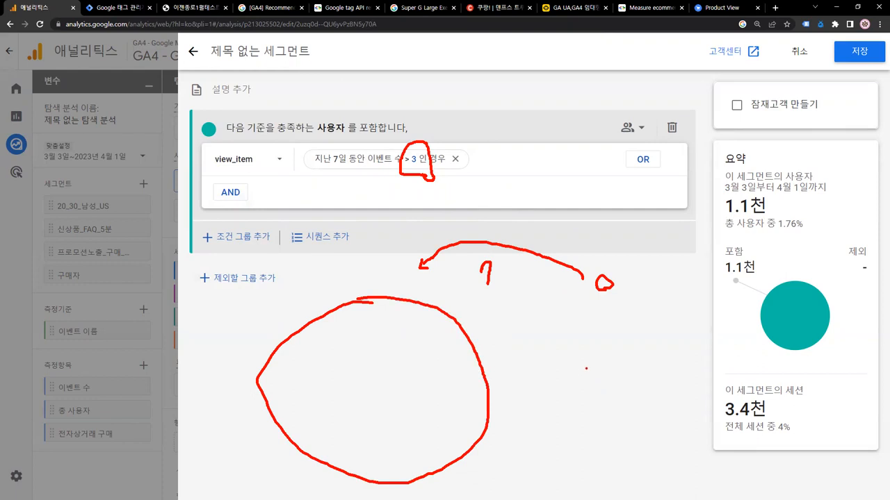
pyautogui.moveTo(417, 118)
pyautogui.mouseDown()
pyautogui.moveTo(433, 135)
pyautogui.moveTo(484, 106)
pyautogui.mouseUp()
pyautogui.press('Escape')
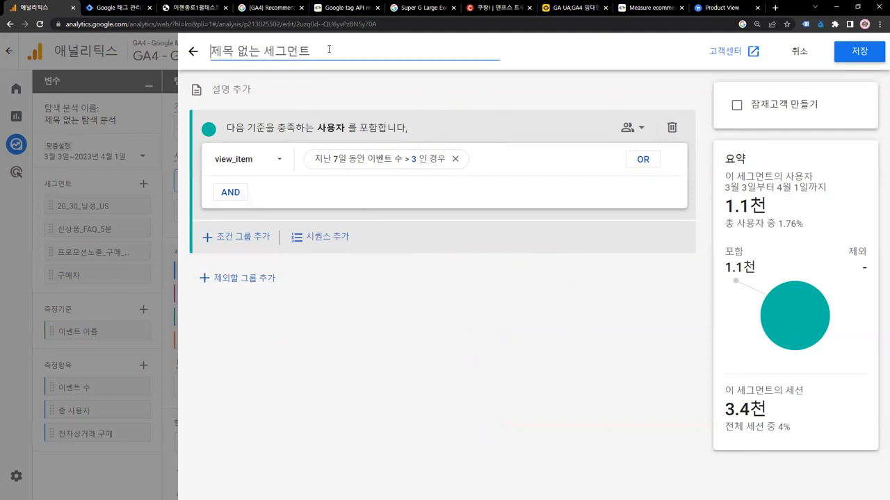
# - Name the segment 제품상세조회3회이상_7일, save it, and return to the PowerPoint slide
pyautogui.write('제품상세조회')
pyautogui.write('ㅣ')
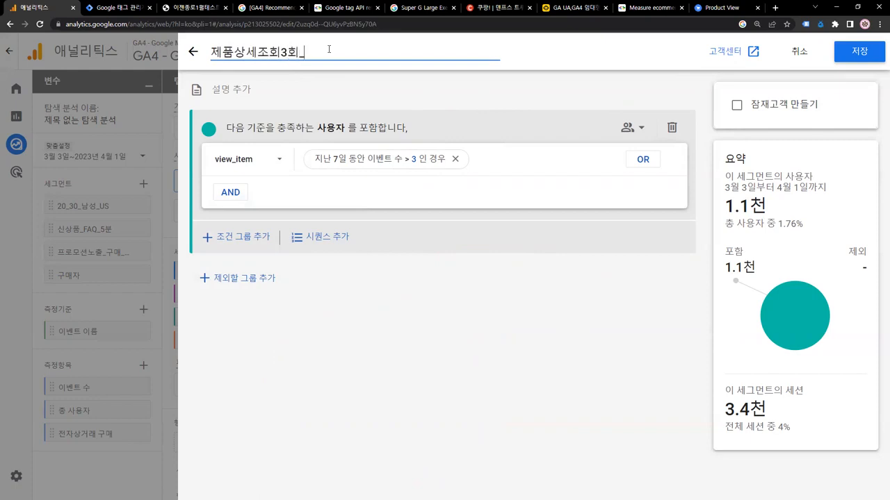
pyautogui.write('이상_7일')
pyautogui.click(842, 58)
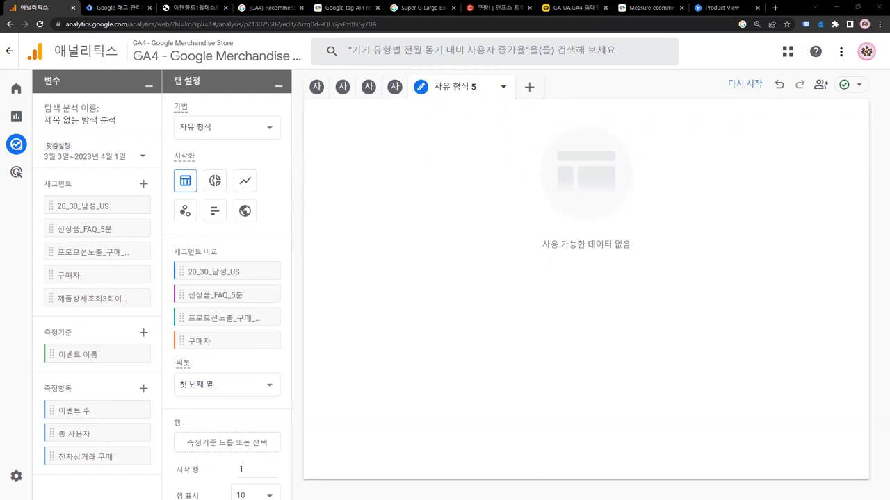
pyautogui.hotkey('alt', 'Tab')
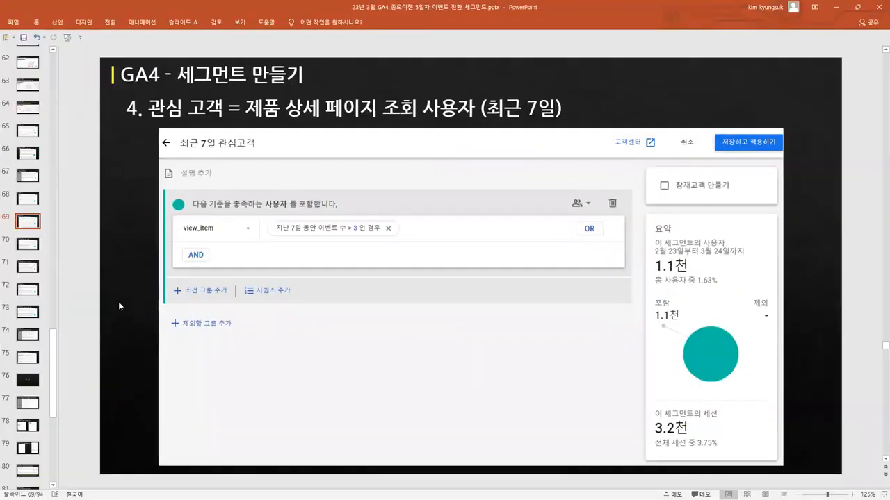